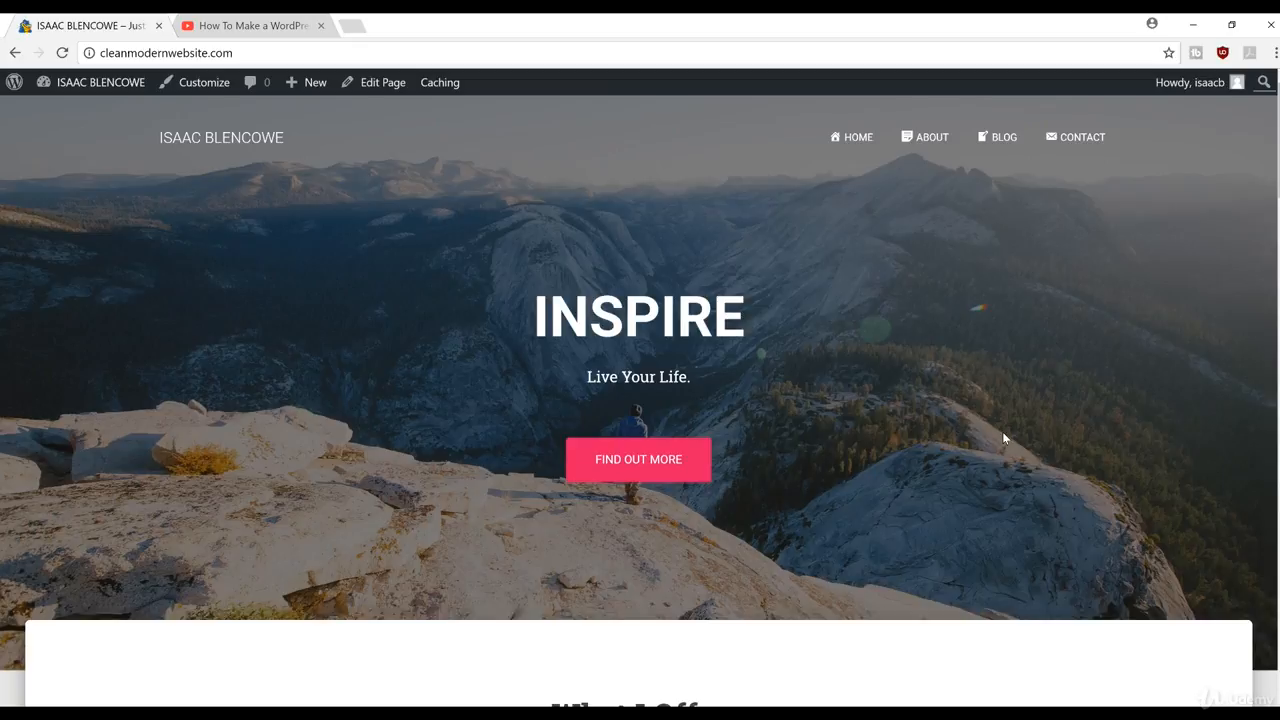
Step: Switch from the live homepage to the wp-admin Dashboard via the admin bar's site name
{"action": "left_click", "coordinate": [101, 91]}
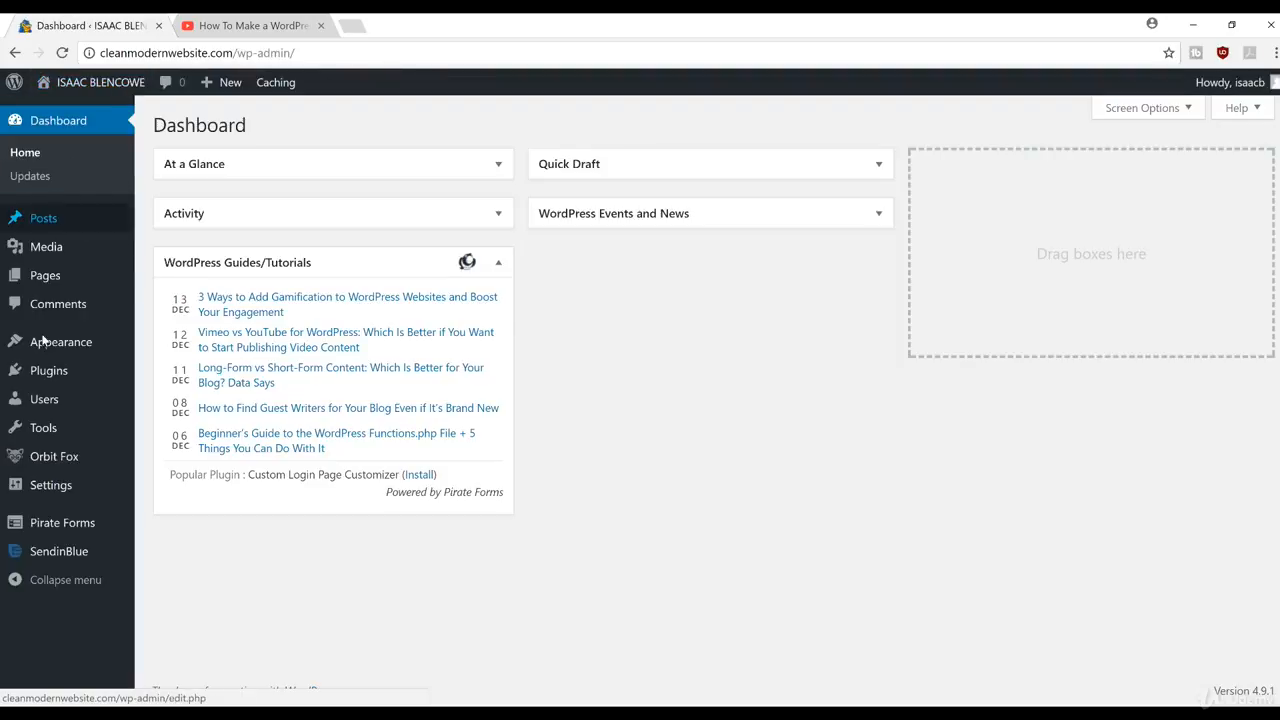
Step: Install Akismet Anti-Spam from Plugins > Add New
{"action": "mouse_move", "coordinate": [38, 372]}
{"action": "left_click", "coordinate": [178, 397]}
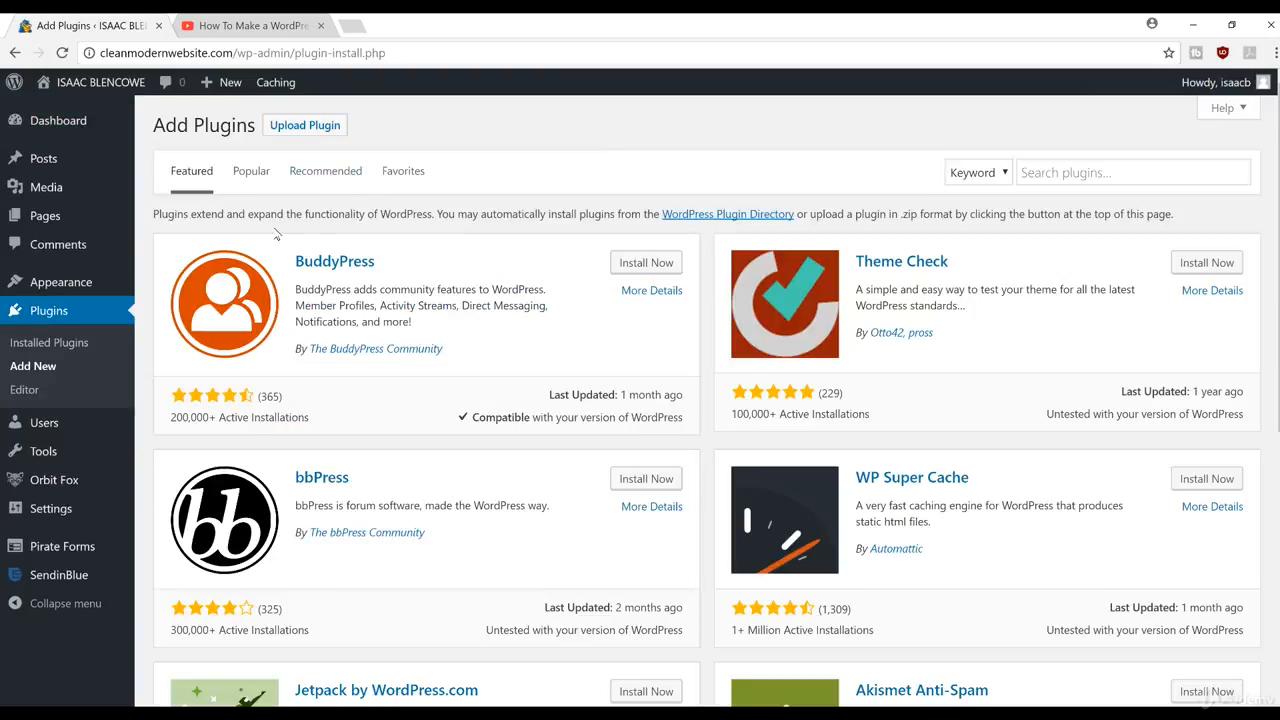
{"action": "scroll", "coordinate": [320, 230], "scroll_direction": "down", "scroll_amount": 2}
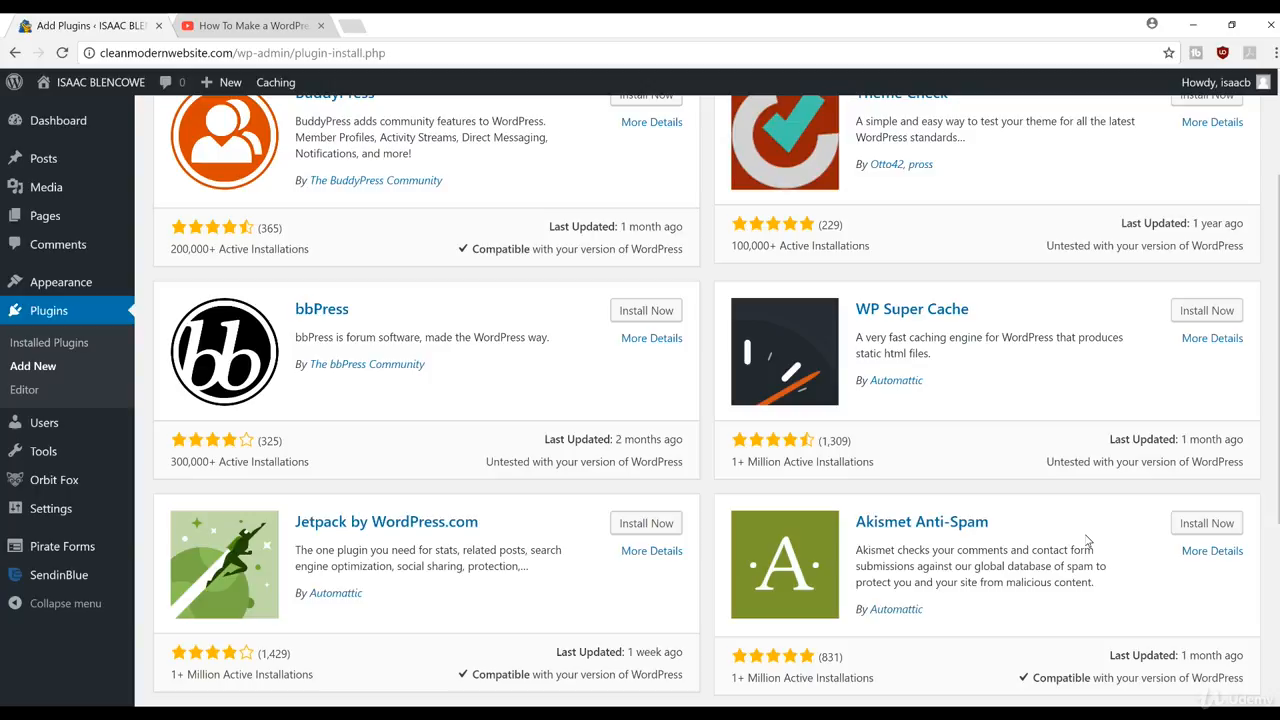
{"action": "left_click", "coordinate": [1210, 526]}
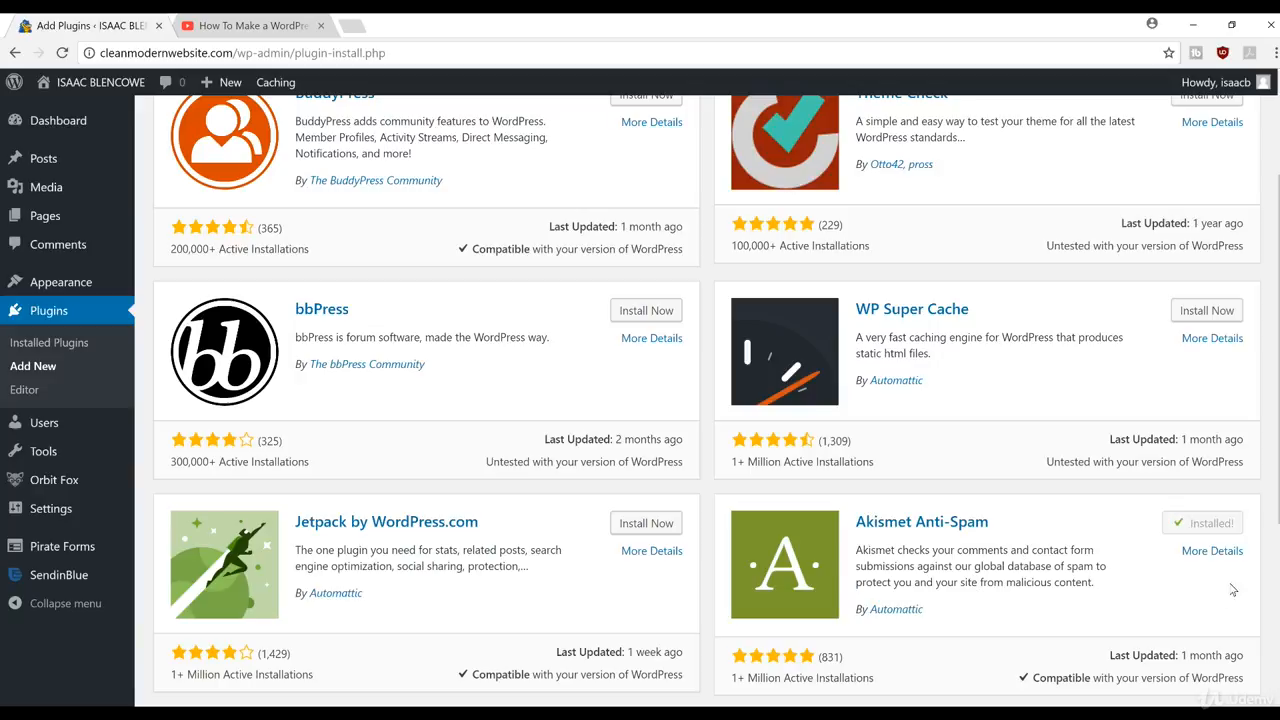
Step: Activate Akismet, then choose 'Get your API key' in Settings > Akismet Anti-Spam
{"action": "left_click", "coordinate": [1213, 525]}
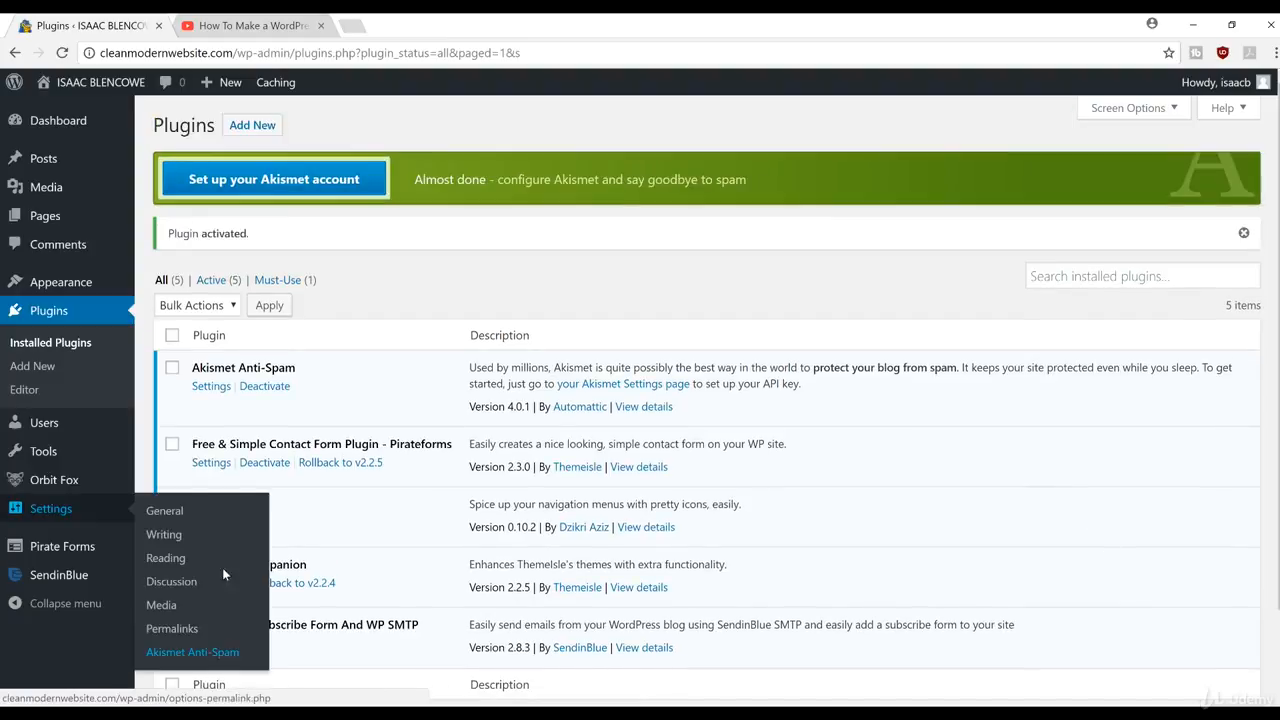
{"action": "mouse_move", "coordinate": [60, 508]}
{"action": "left_click", "coordinate": [188, 652]}
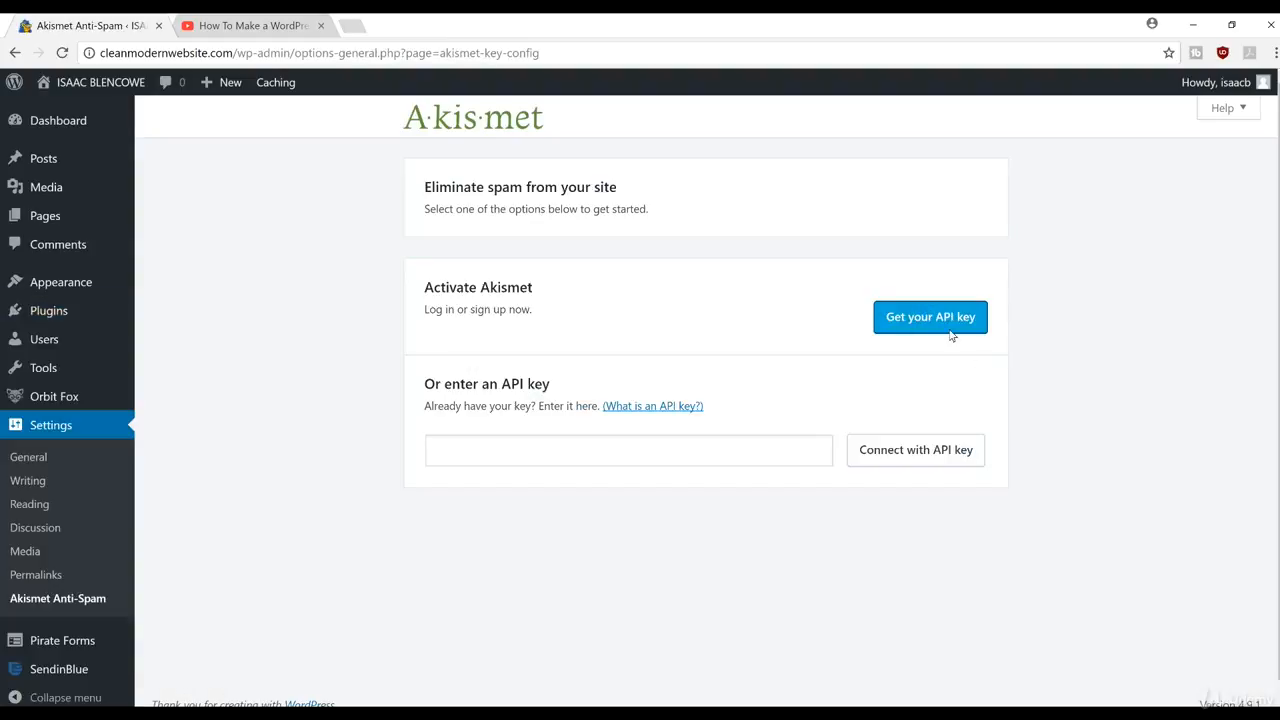
{"action": "left_click", "coordinate": [948, 318]}
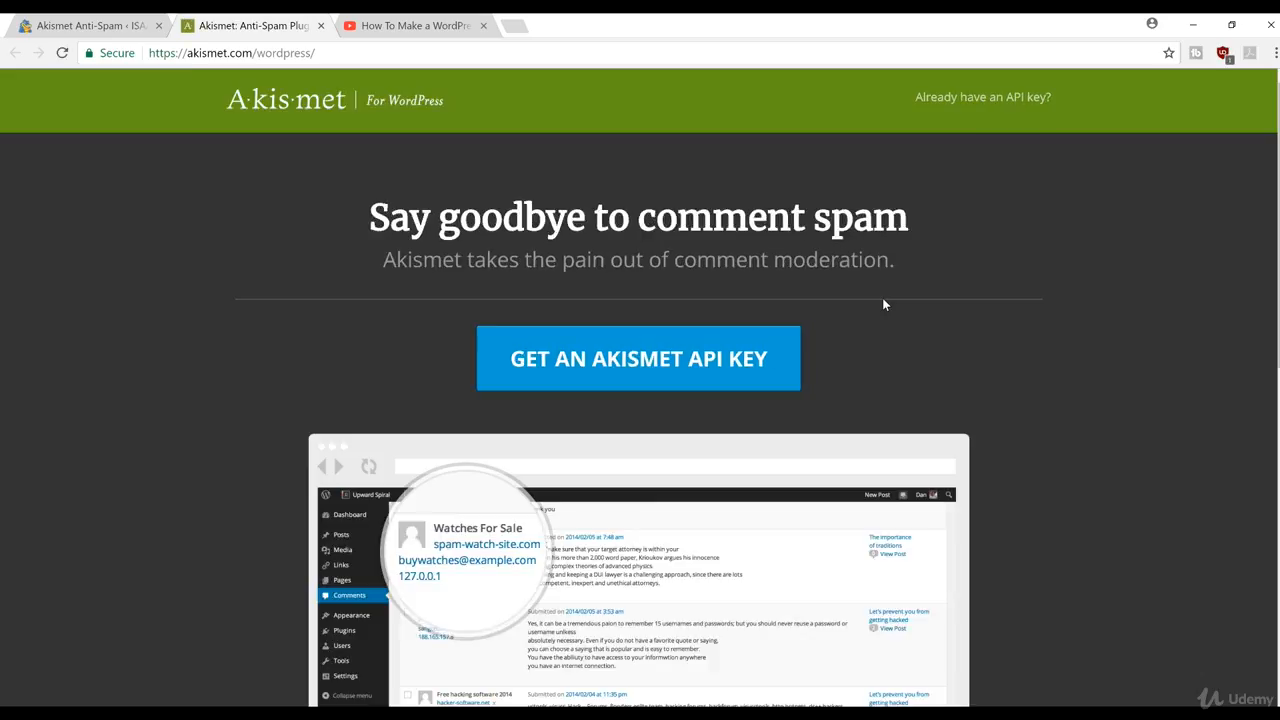
Step: Sign up for an Akismet API key with a new account's email, username and password
{"action": "left_click", "coordinate": [686, 361]}
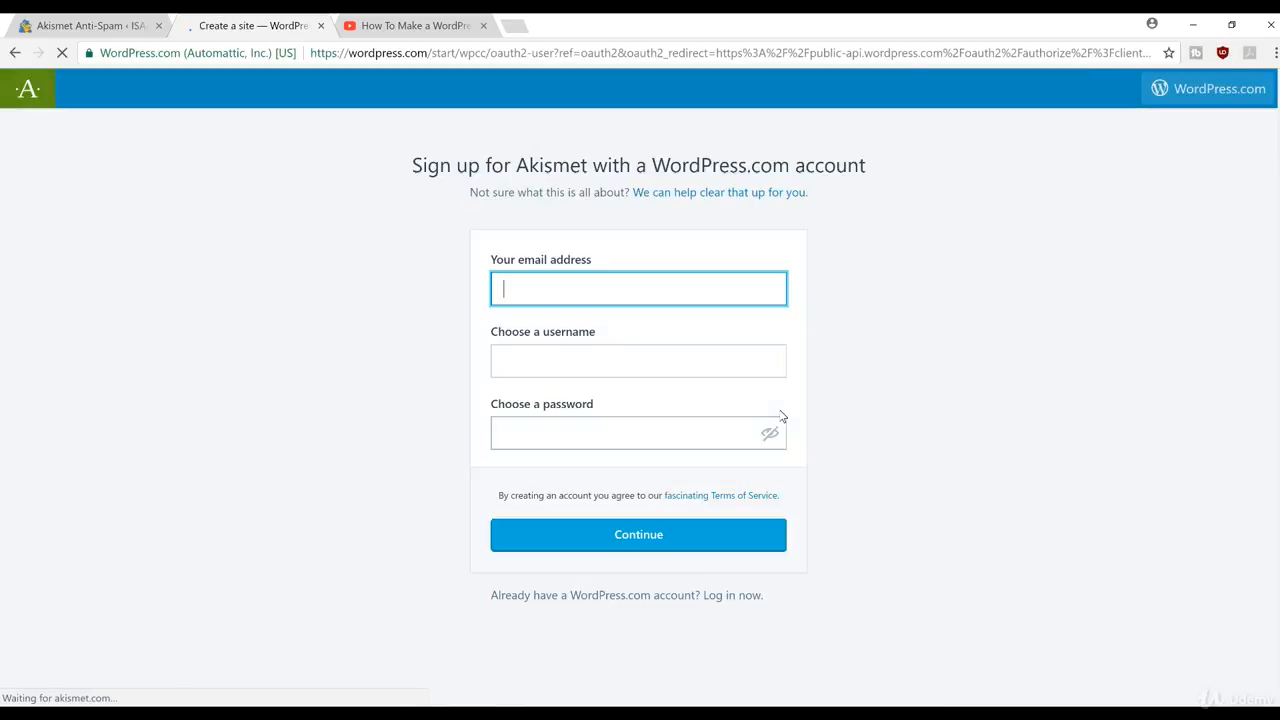
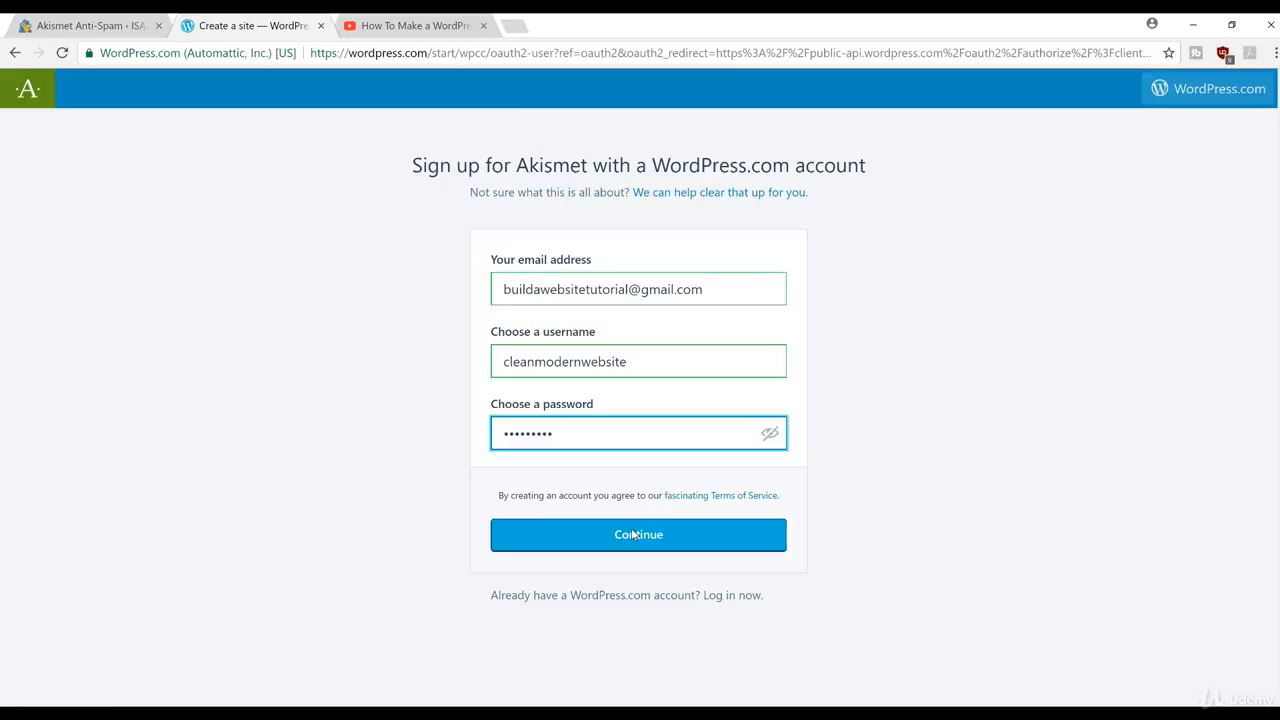
{"action": "left_click", "coordinate": [633, 535]}
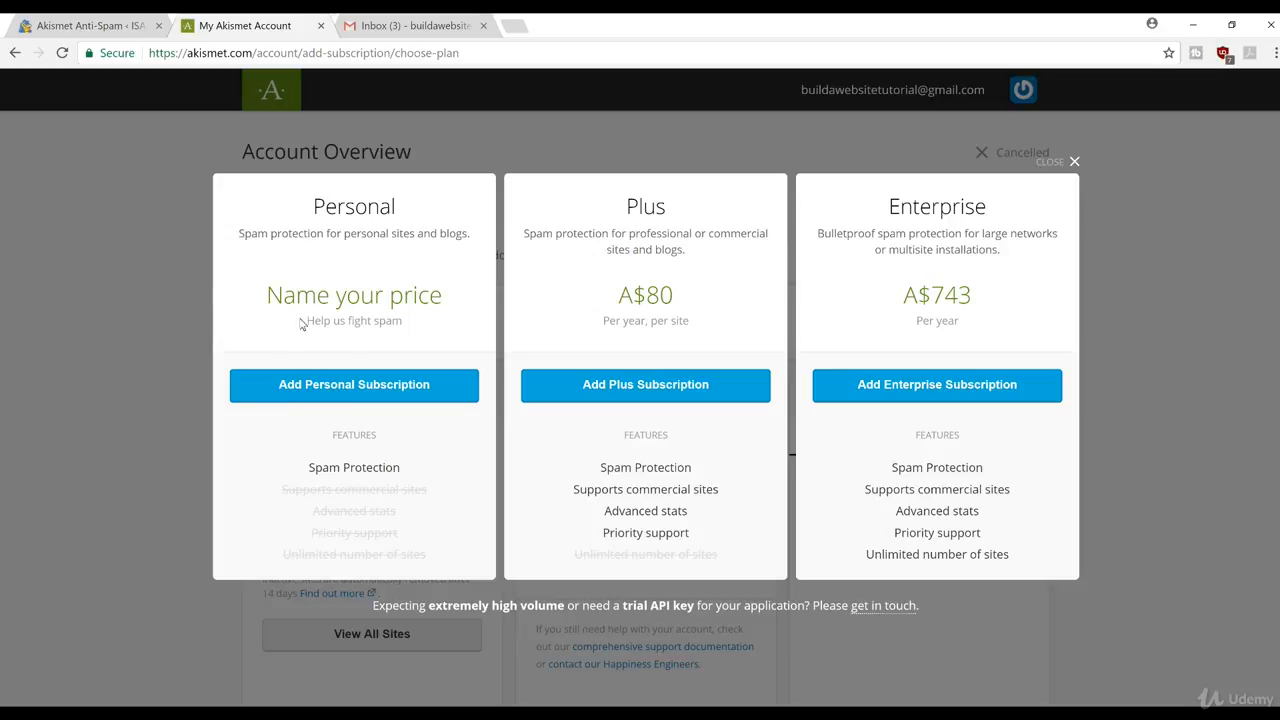
Step: Create a Personal Akismet subscription with the yearly price slid down to A$0.00
{"action": "left_click", "coordinate": [344, 385]}
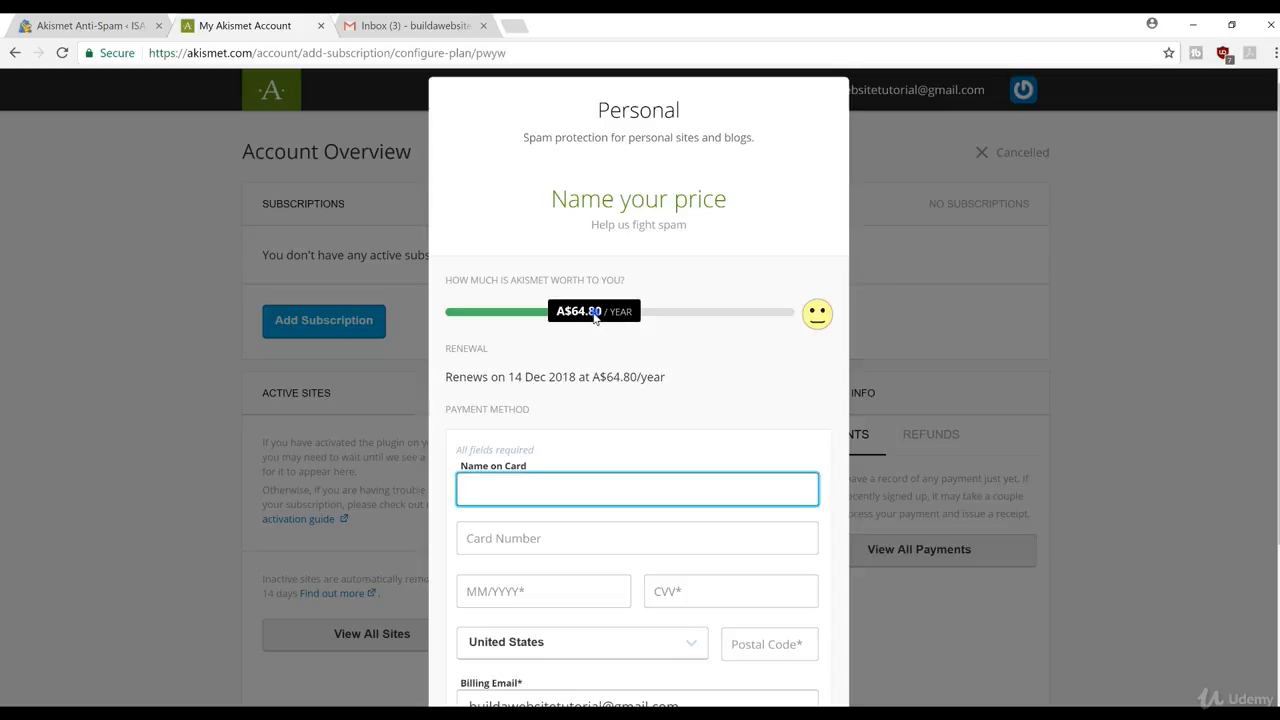
{"action": "left_click_drag", "start_coordinate": [595, 316], "coordinate": [566, 316]}
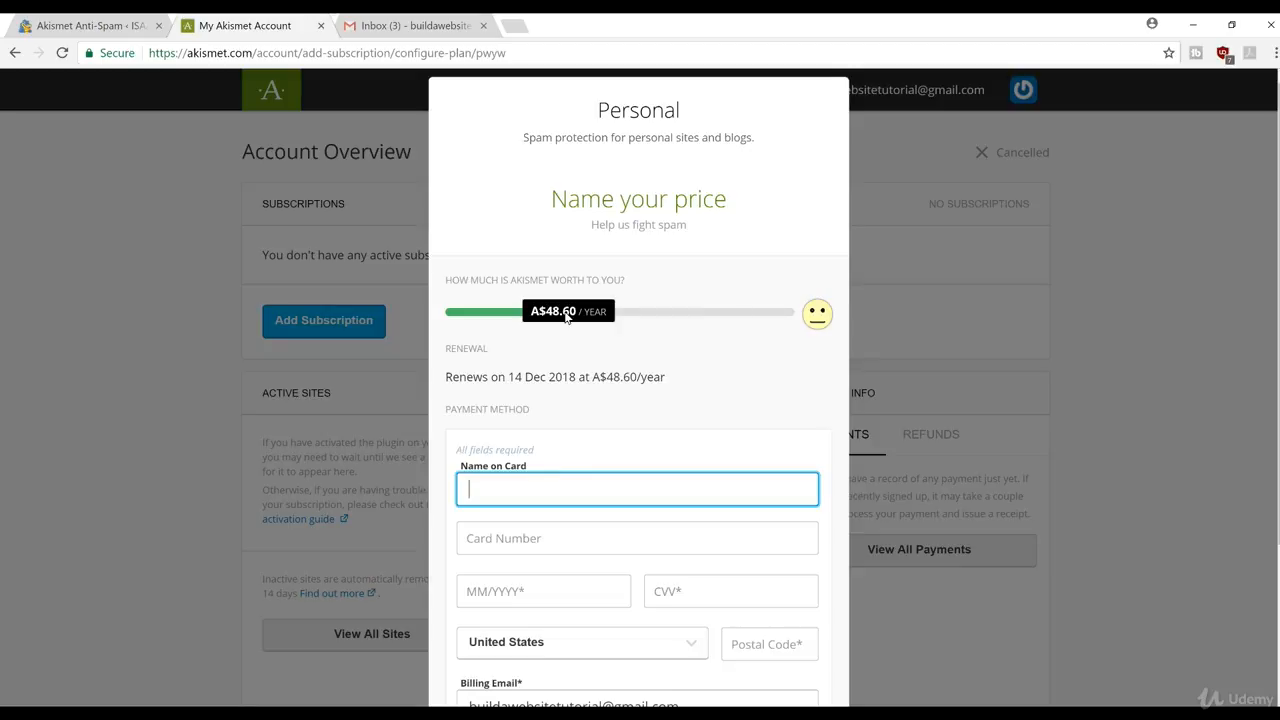
{"action": "left_click_drag", "start_coordinate": [566, 316], "coordinate": [383, 324]}
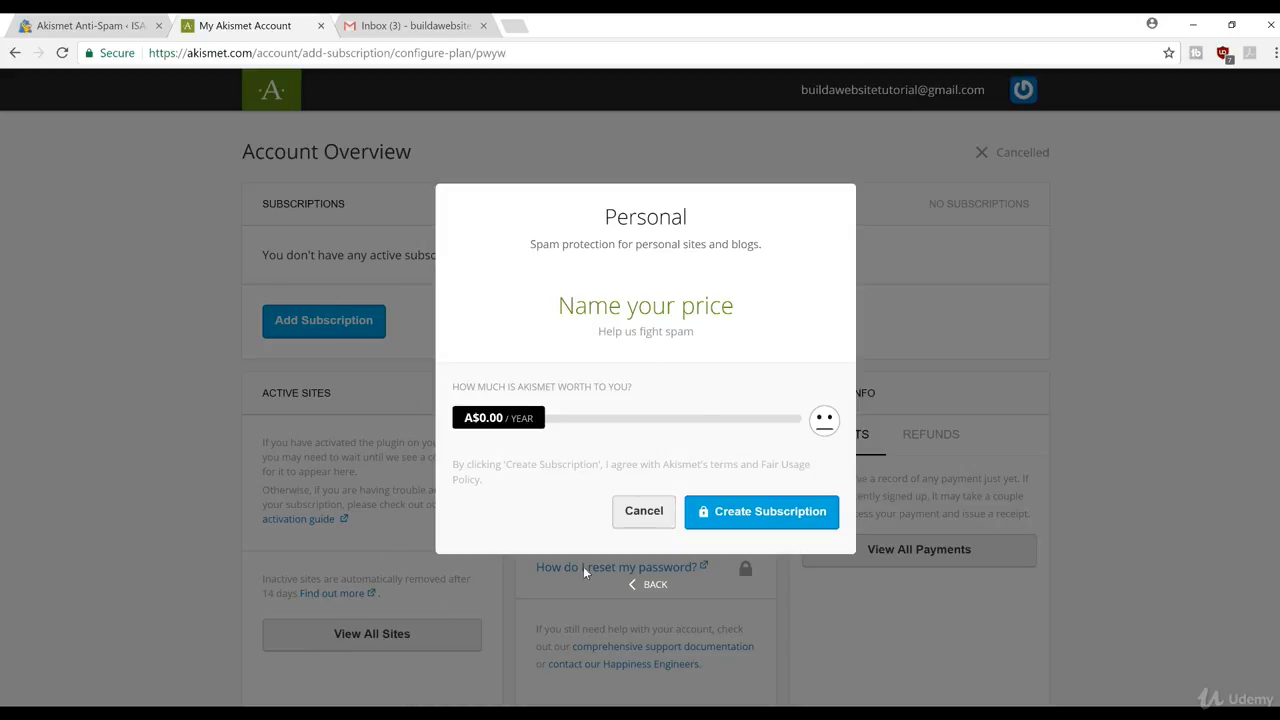
{"action": "left_click", "coordinate": [764, 512]}
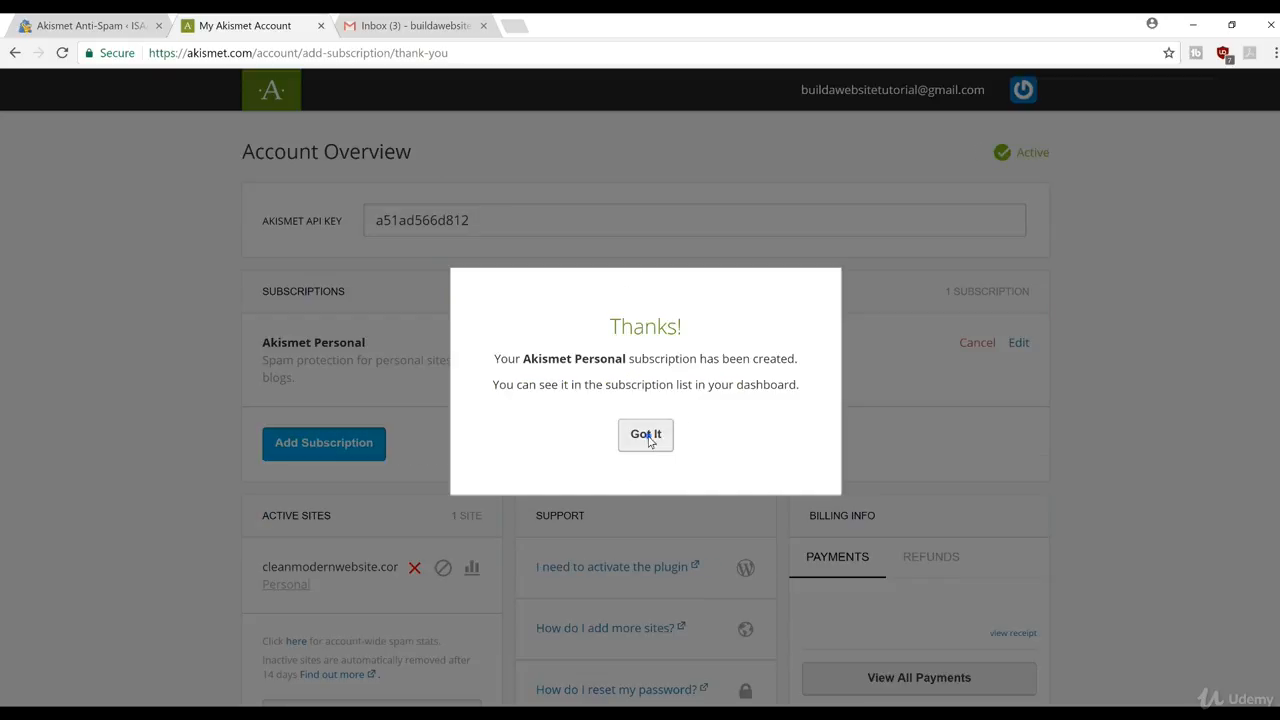
{"action": "left_click", "coordinate": [646, 436]}
Step: Copy the issued API key and go back to WordPress's Akismet key field
{"action": "left_click_drag", "start_coordinate": [491, 218], "coordinate": [347, 226]}
{"action": "key", "text": "ctrl+c"}
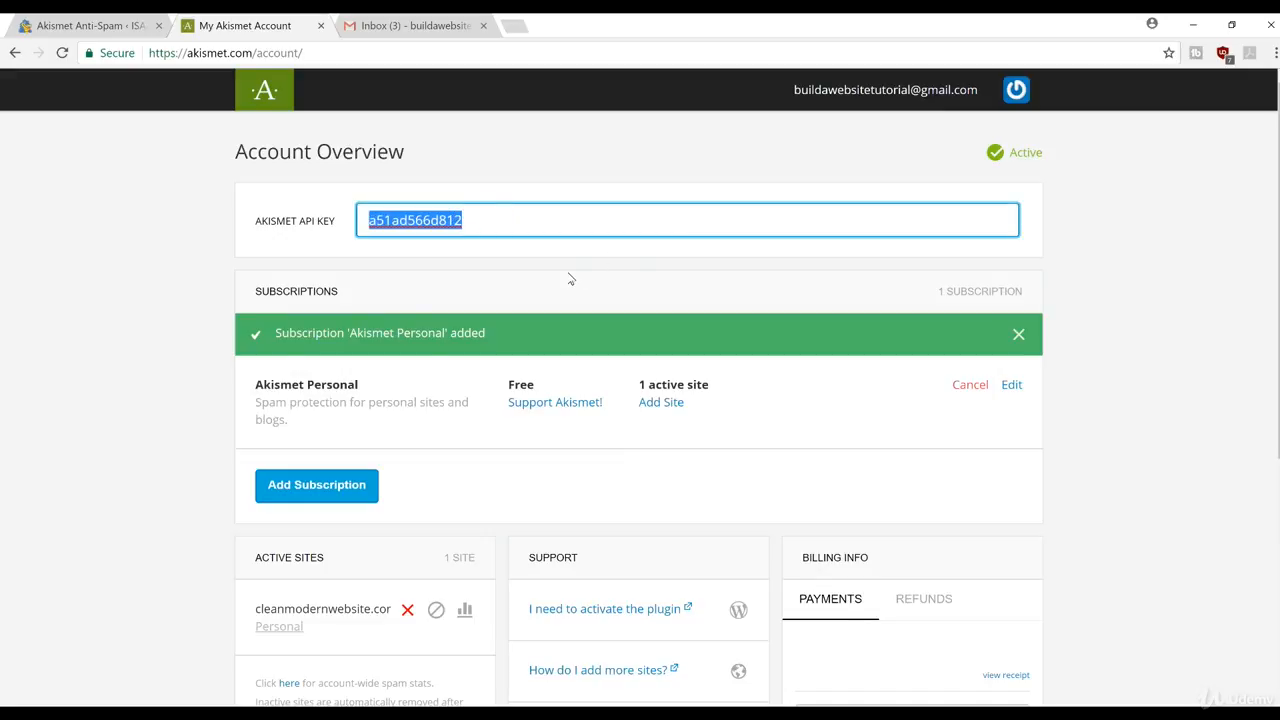
{"action": "left_click", "coordinate": [125, 25]}
{"action": "left_click", "coordinate": [563, 450]}
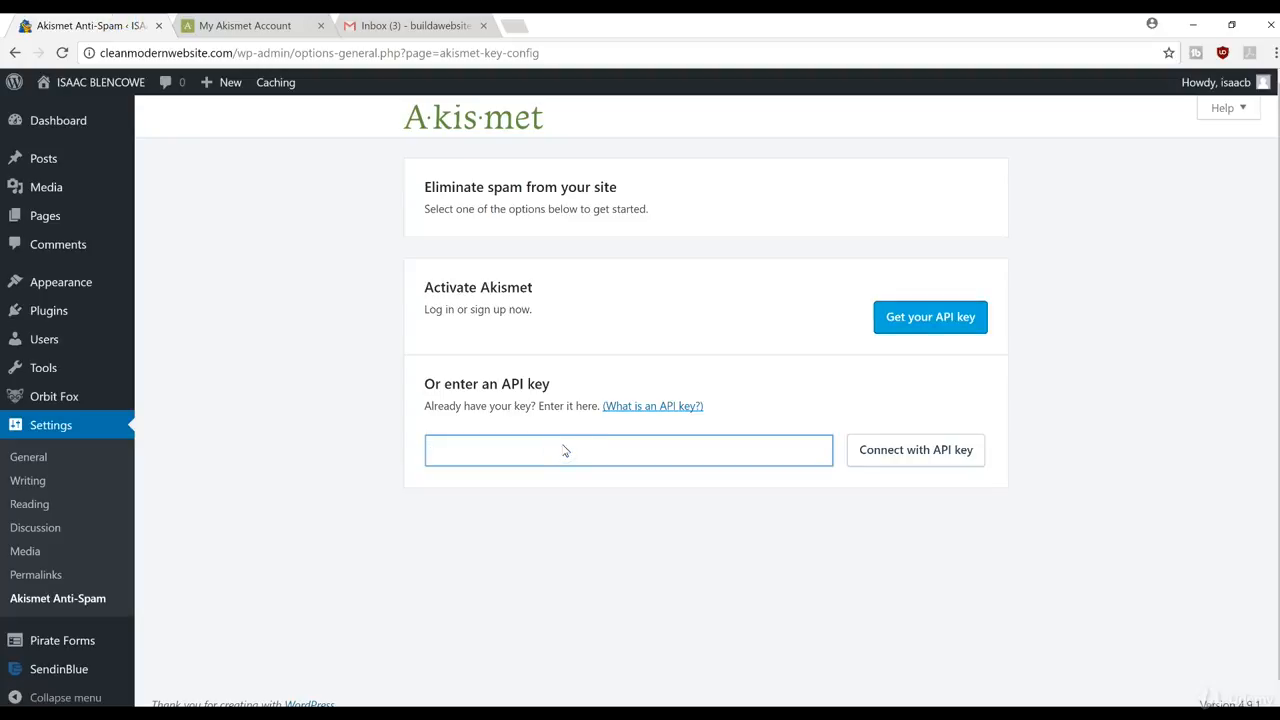
Step: Paste the copied API key and connect Akismet with it
{"action": "key", "text": "ctrl+v"}
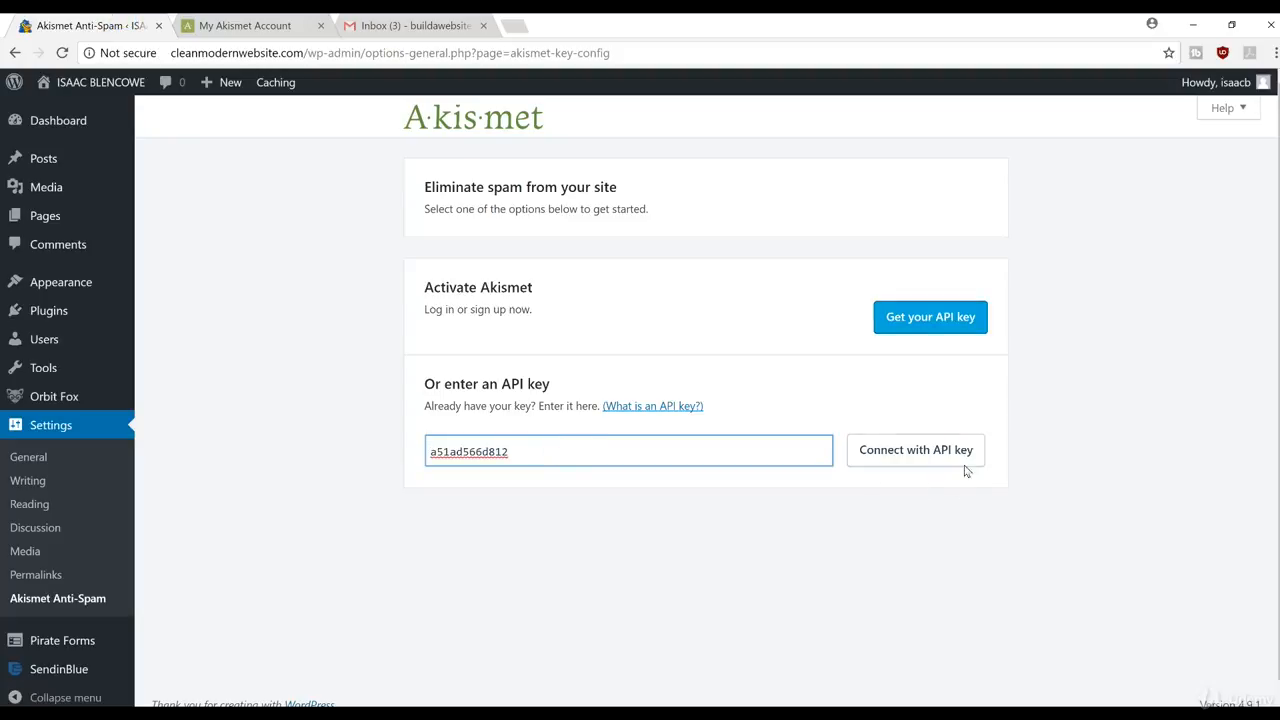
{"action": "left_click", "coordinate": [937, 456]}
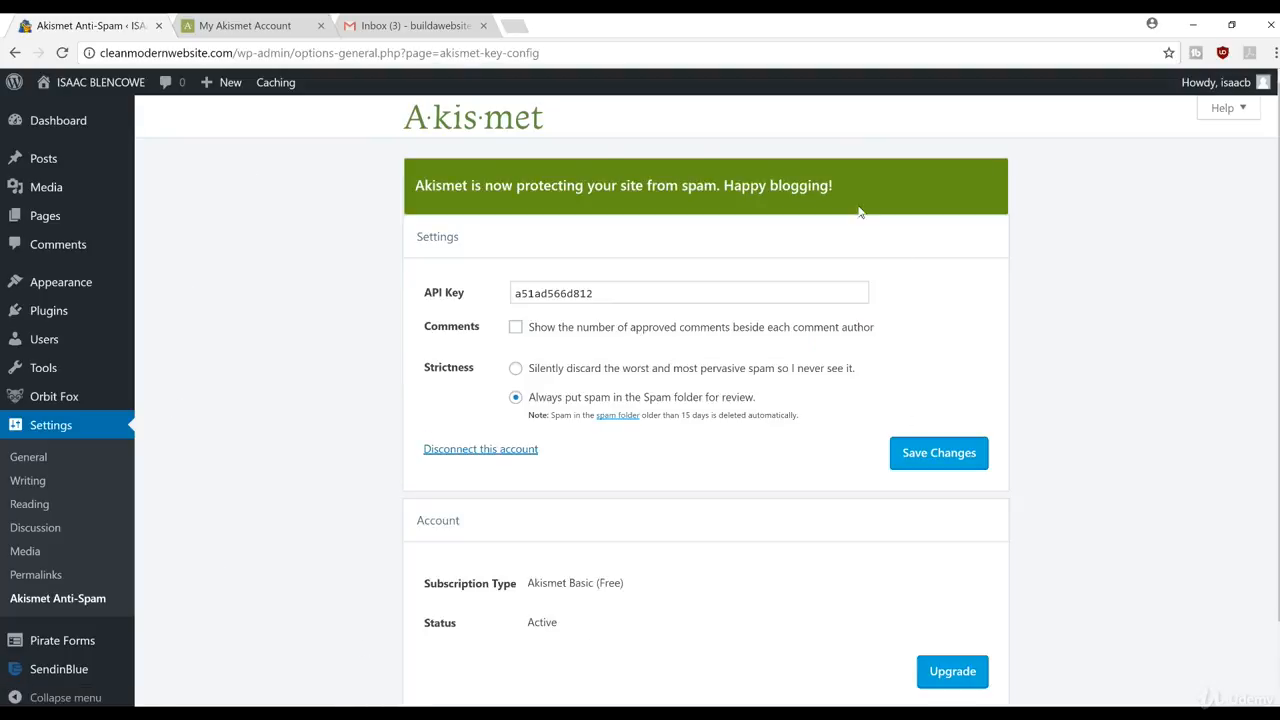
{"action": "scroll", "coordinate": [1273, 289], "scroll_direction": "down", "scroll_amount": 2}
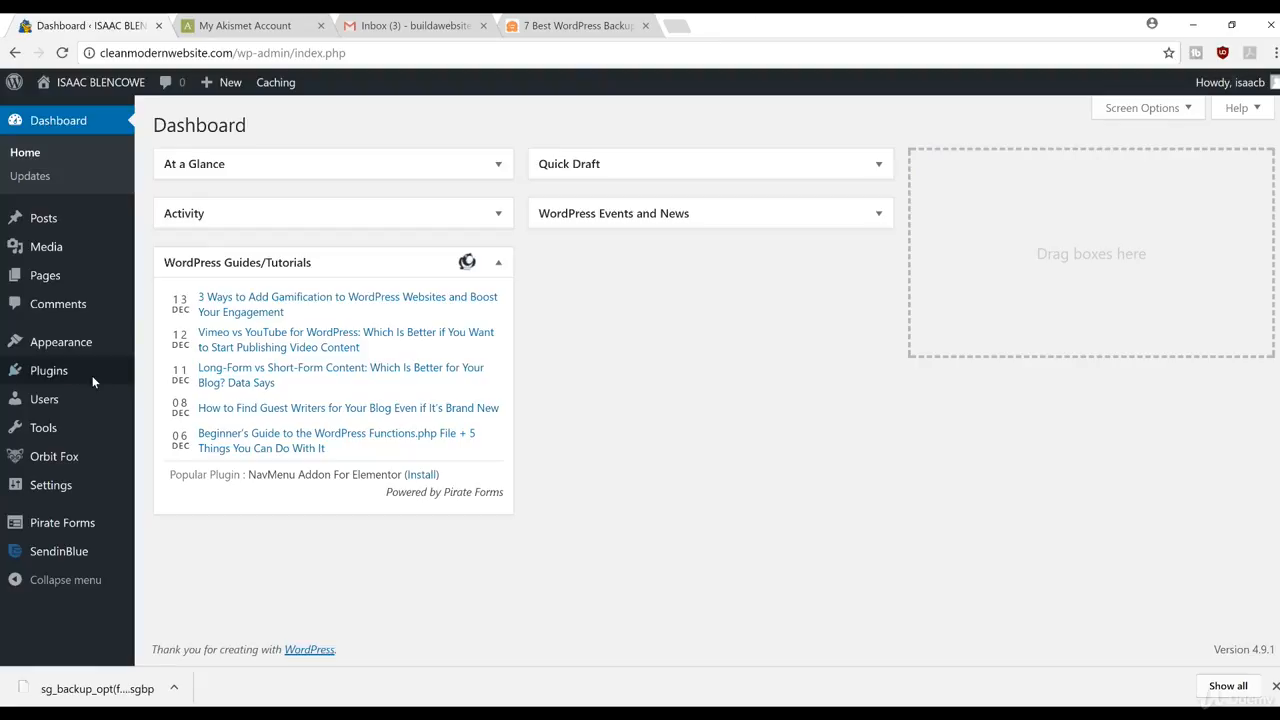
Step: Search the plugin directory for 'backup', then install and activate UpdraftPlus WordPress Backup Plugin
{"action": "mouse_move", "coordinate": [80, 377]}
{"action": "left_click", "coordinate": [189, 400]}
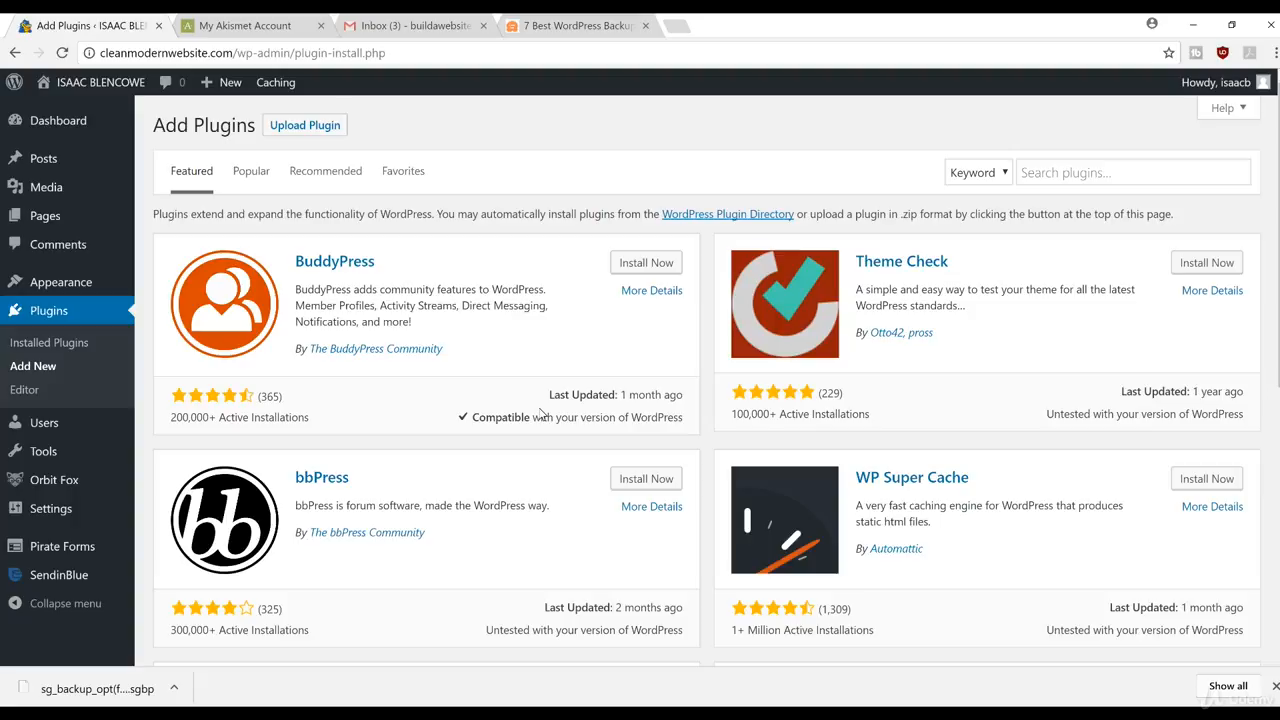
{"action": "left_click", "coordinate": [1062, 180]}
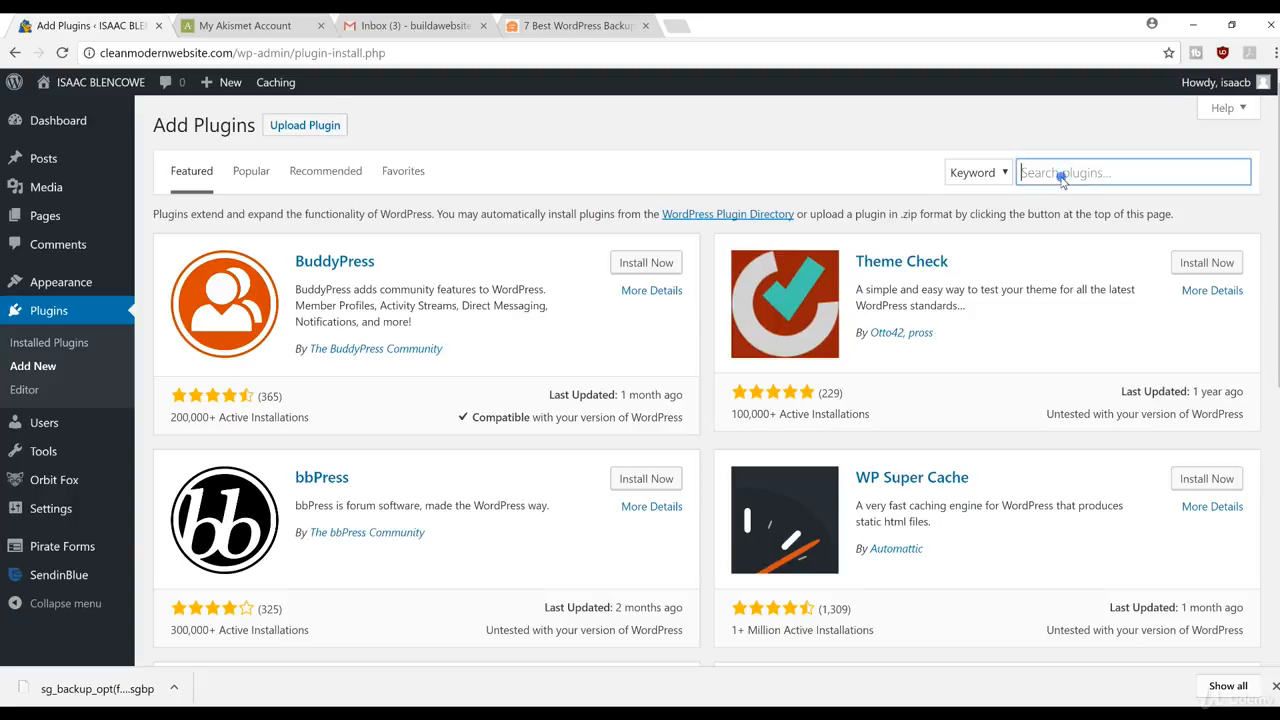
{"action": "type", "text": "backup"}
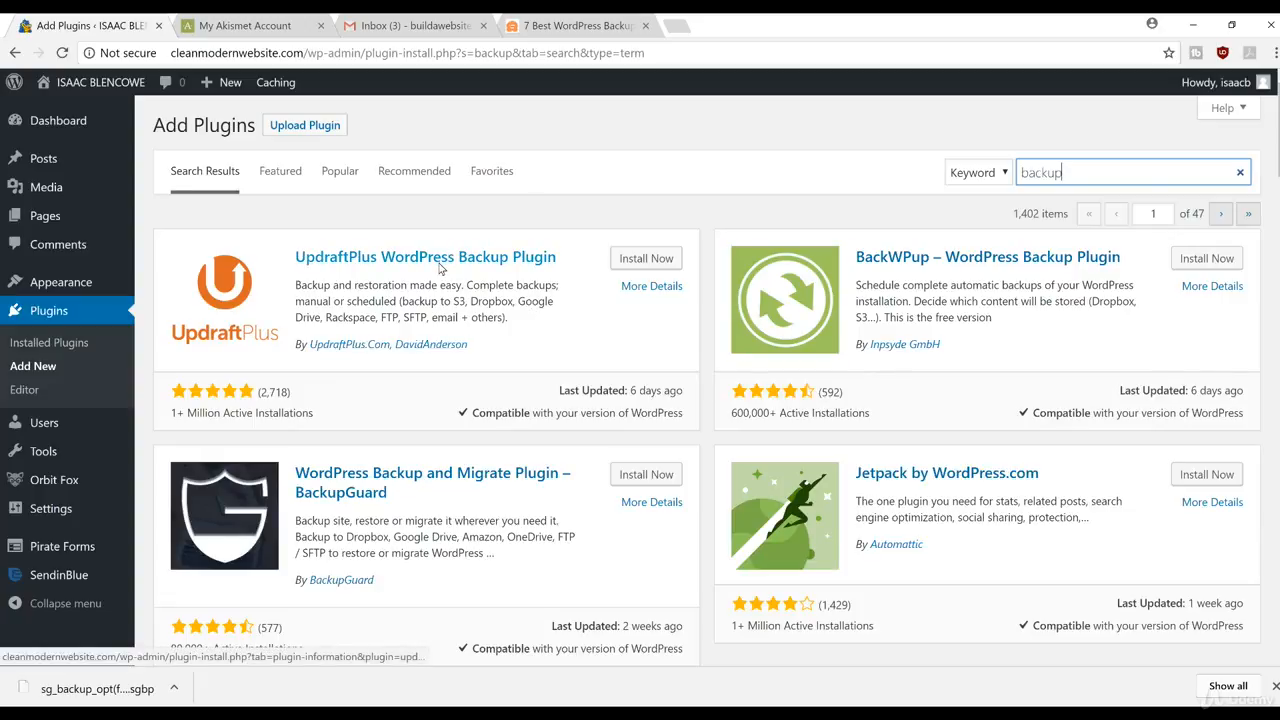
{"action": "left_click", "coordinate": [621, 262]}
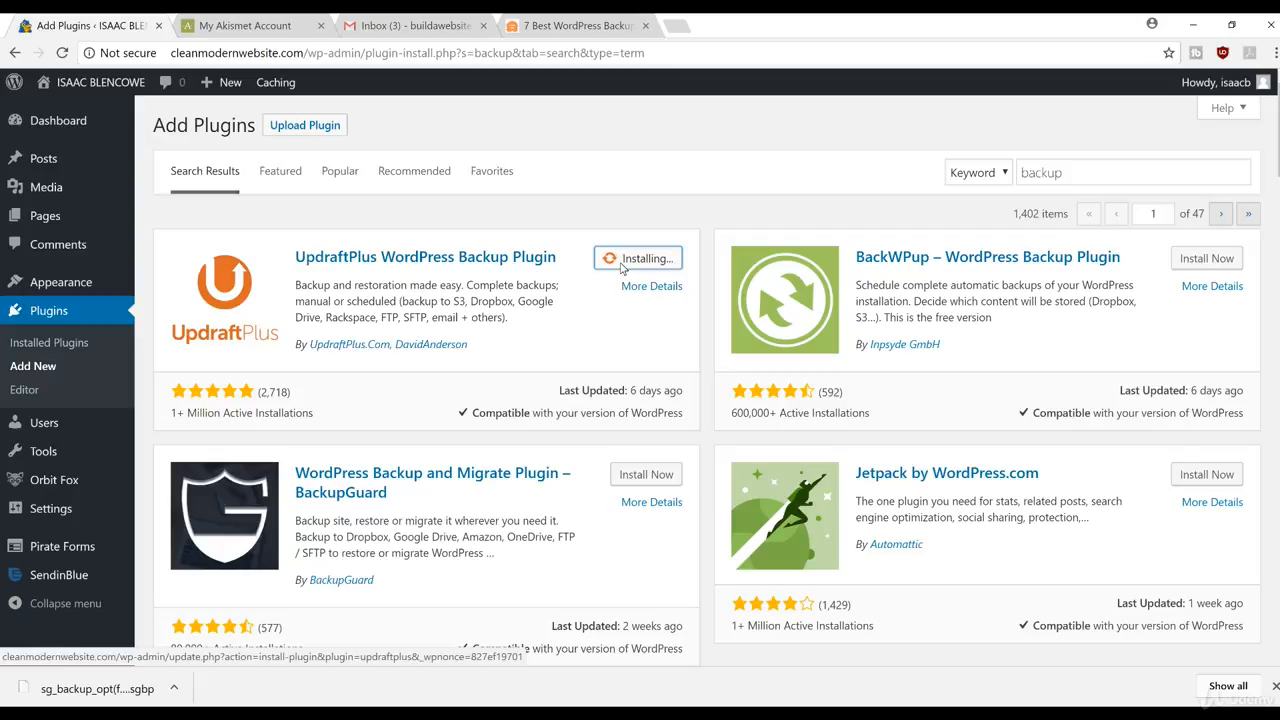
{"action": "left_click", "coordinate": [636, 264]}
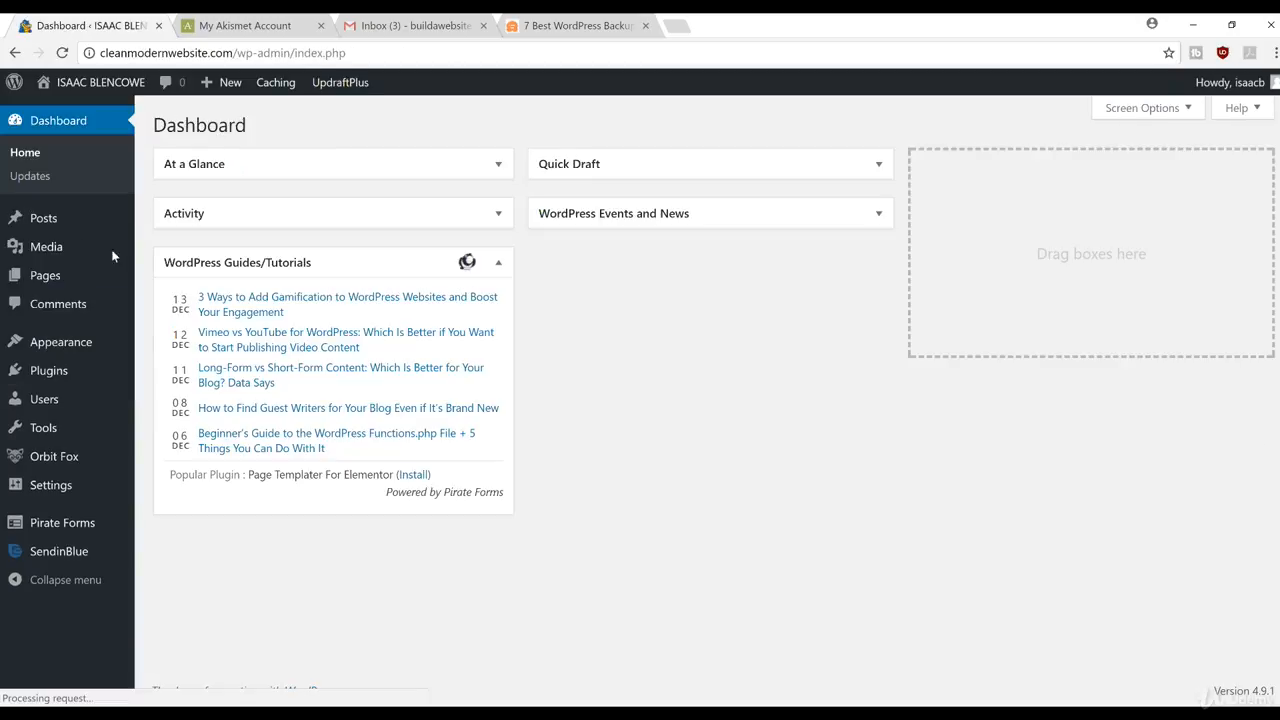
Step: Open Settings > UpdraftPlus Backups and switch to its Settings tab
{"action": "mouse_move", "coordinate": [67, 494]}
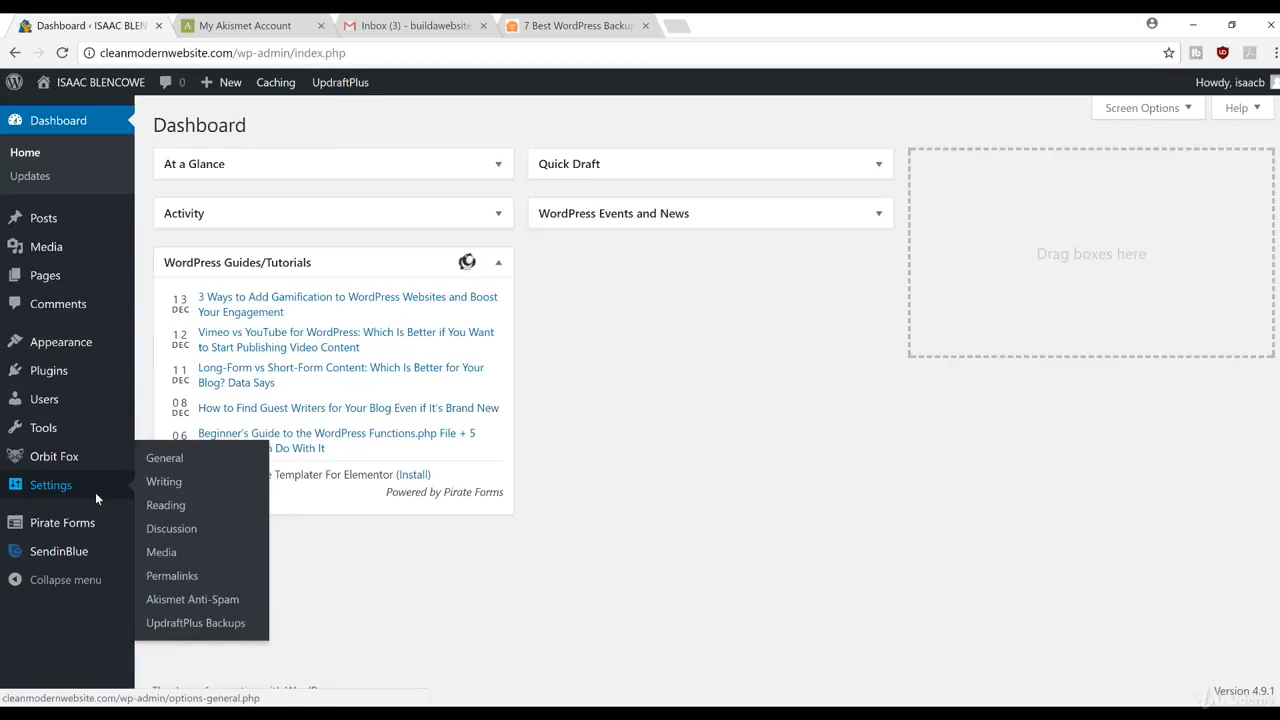
{"action": "left_click", "coordinate": [210, 625]}
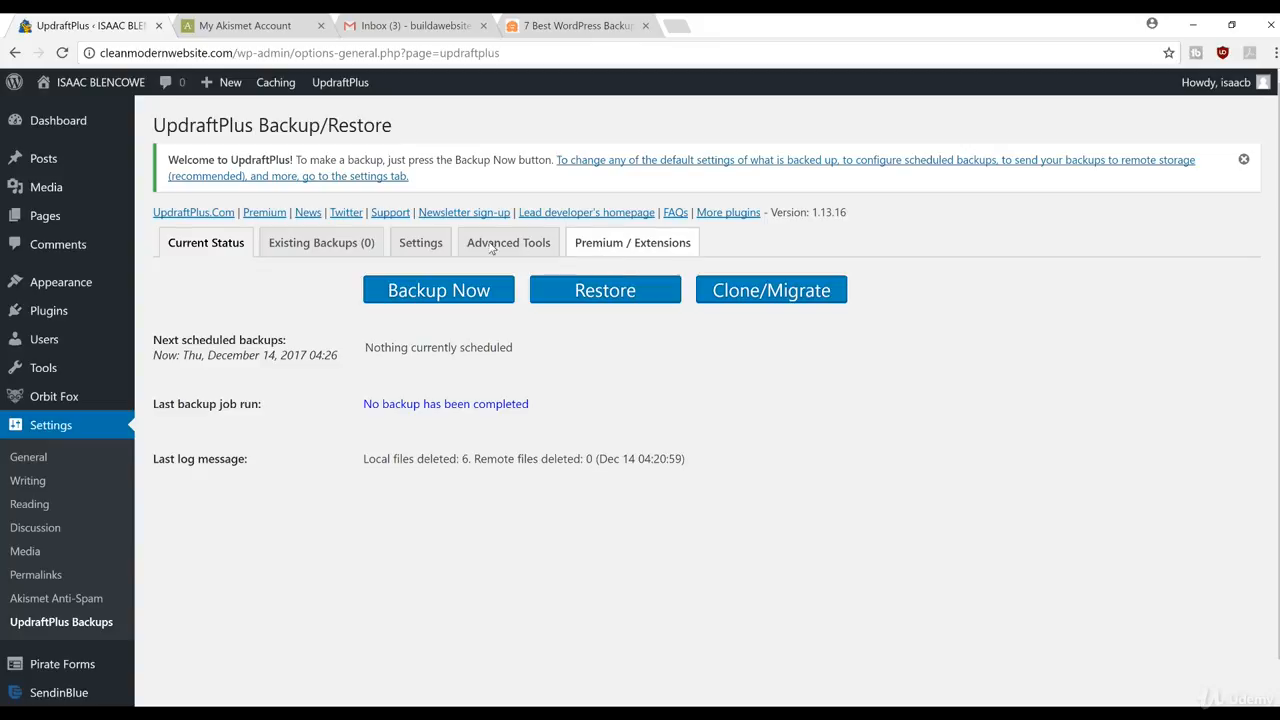
{"action": "left_click", "coordinate": [418, 246]}
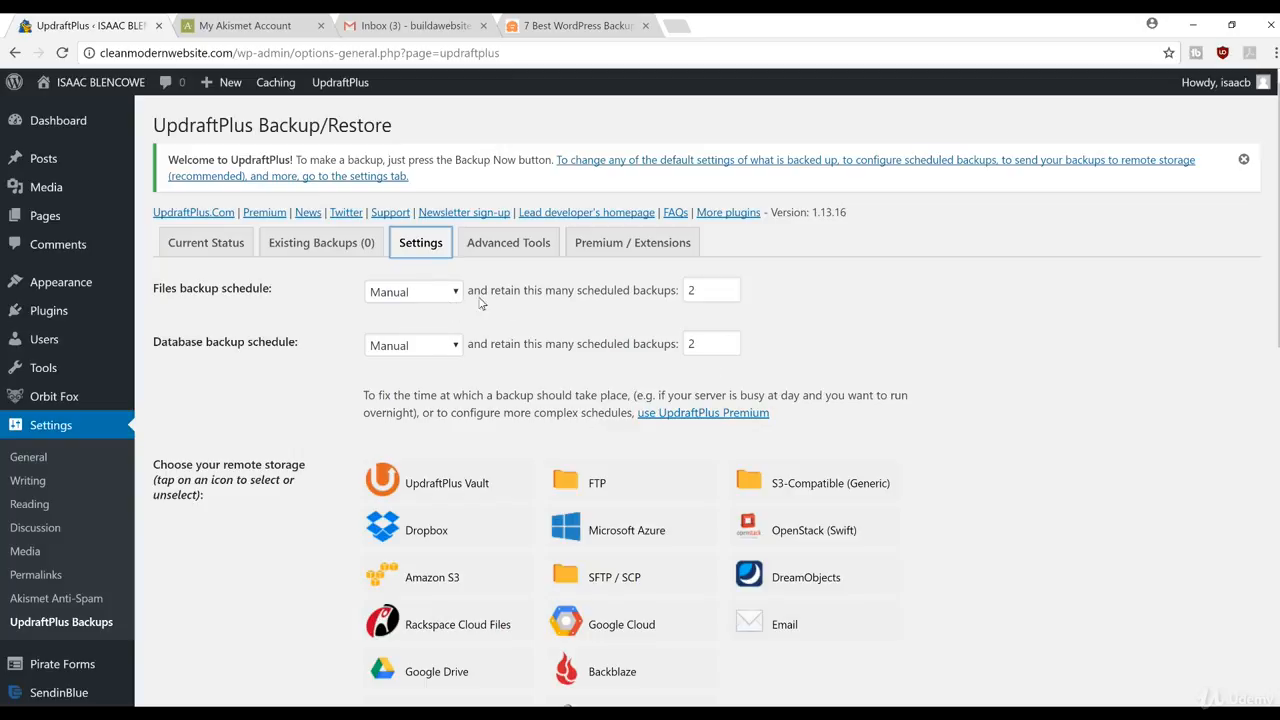
Step: Change the Files and Database backup schedules from Manual to Daily, then review the remaining settings
{"action": "left_click", "coordinate": [448, 293]}
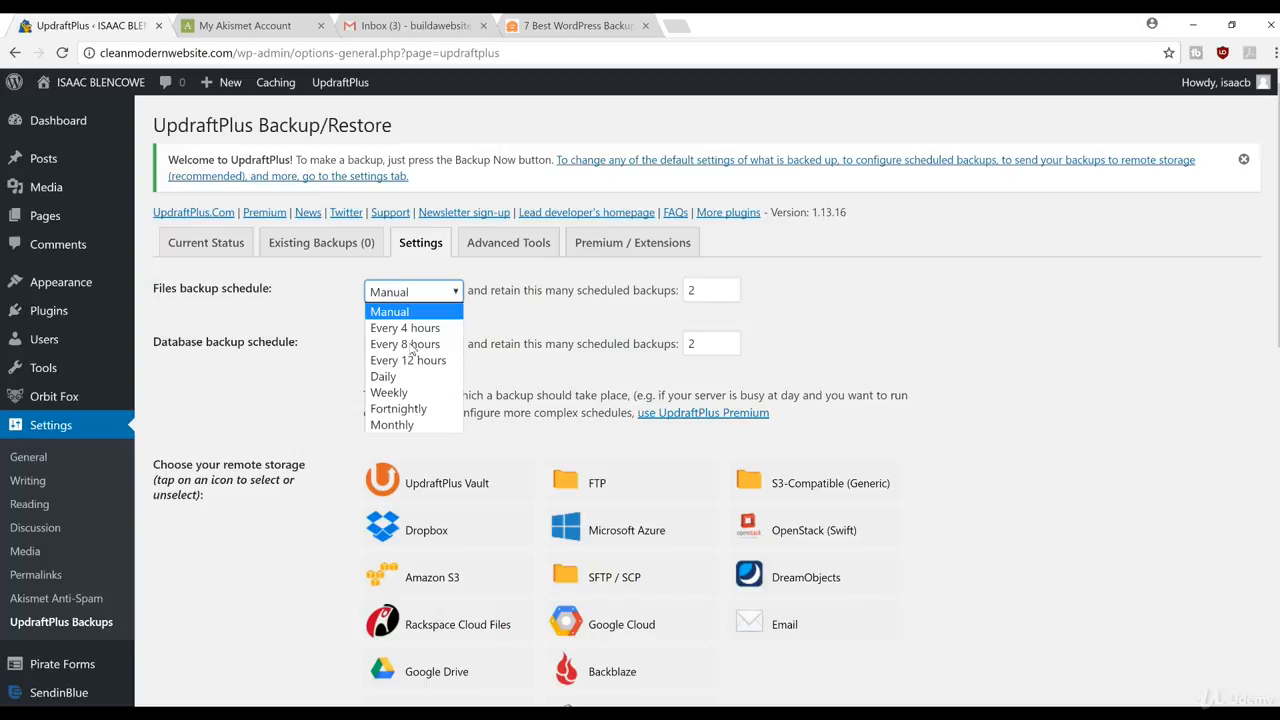
{"action": "left_click", "coordinate": [405, 376]}
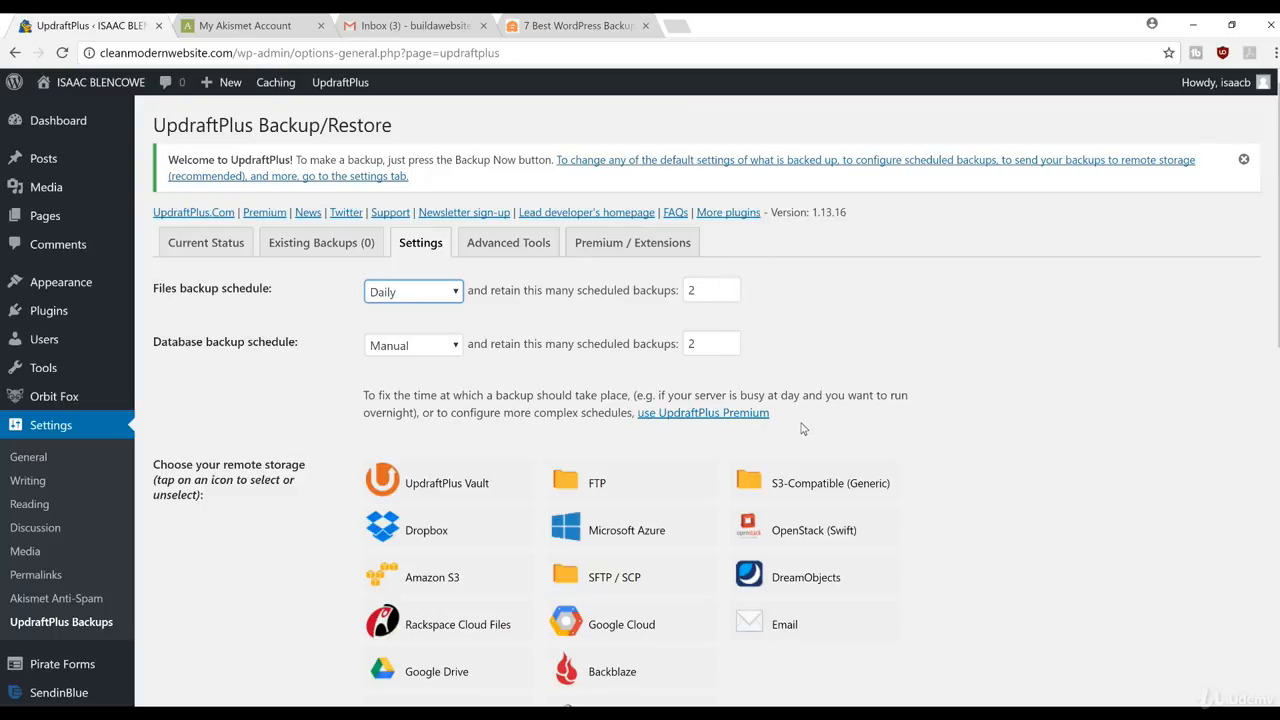
{"action": "left_click", "coordinate": [405, 345]}
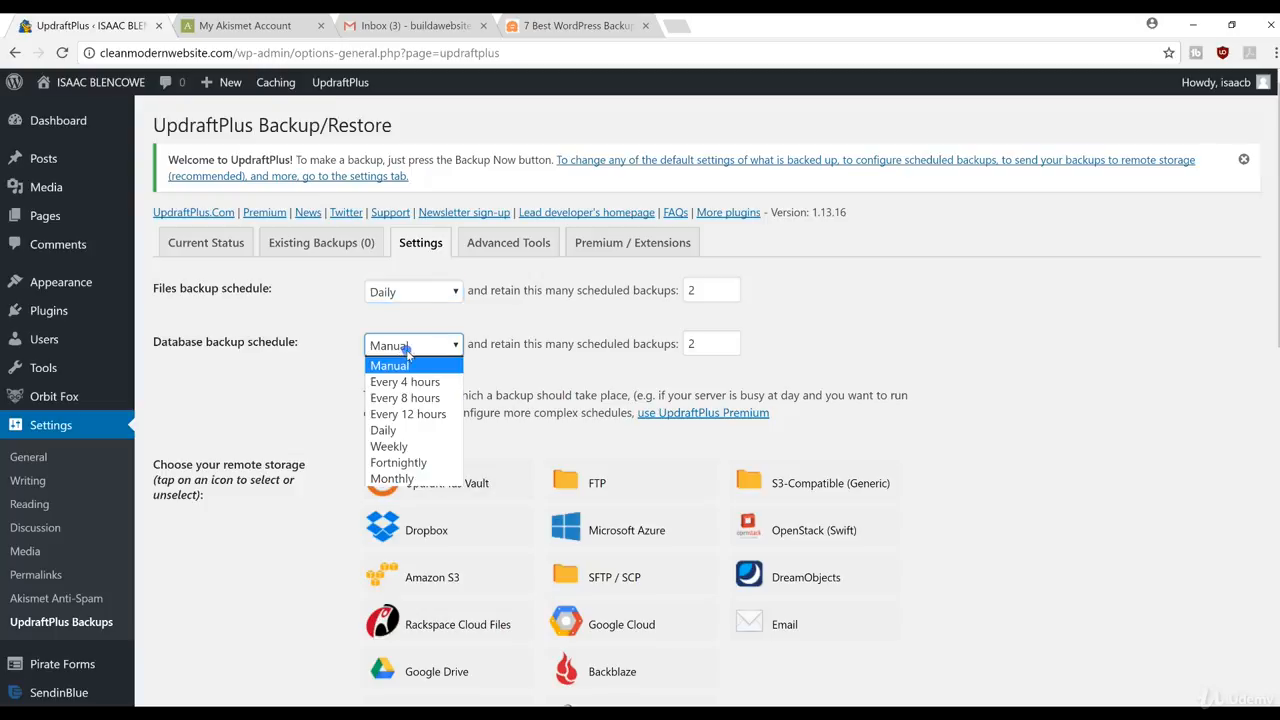
{"action": "left_click", "coordinate": [421, 430]}
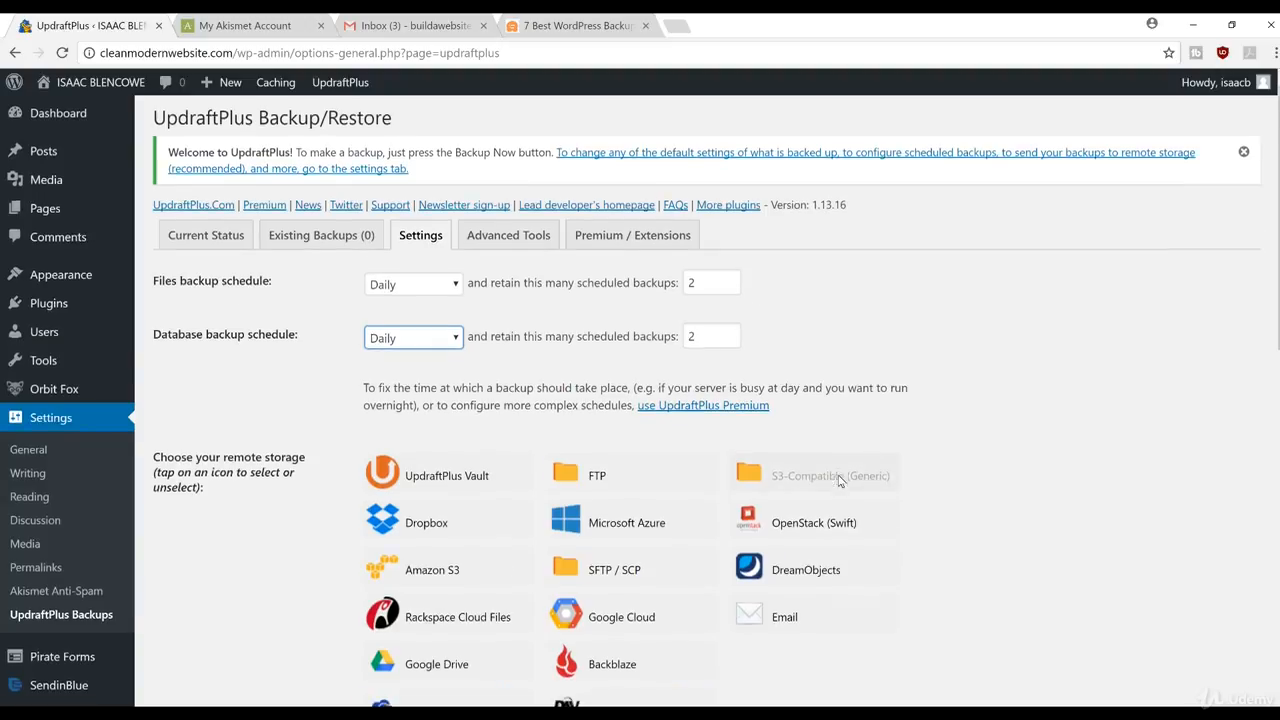
{"action": "scroll", "coordinate": [850, 480], "scroll_direction": "down", "scroll_amount": 2}
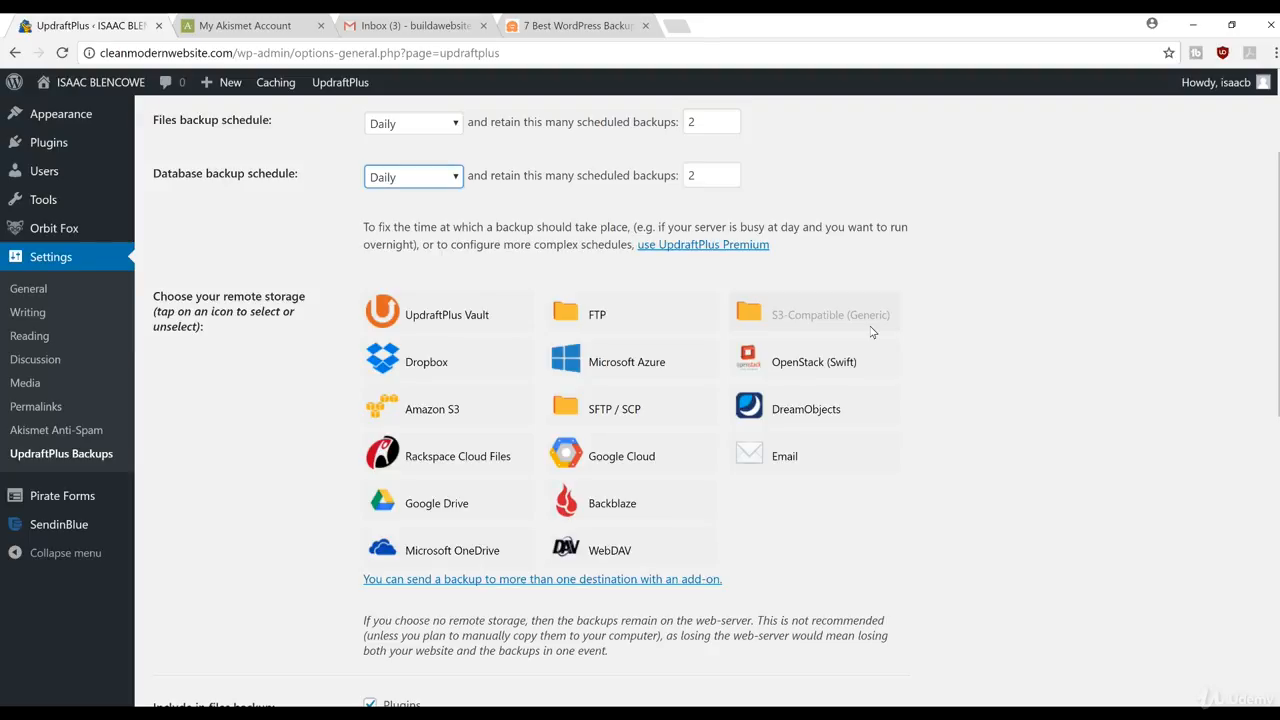
{"action": "scroll", "coordinate": [871, 332], "scroll_direction": "down", "scroll_amount": 3}
{"action": "scroll", "coordinate": [539, 540], "scroll_direction": "down", "scroll_amount": 3}
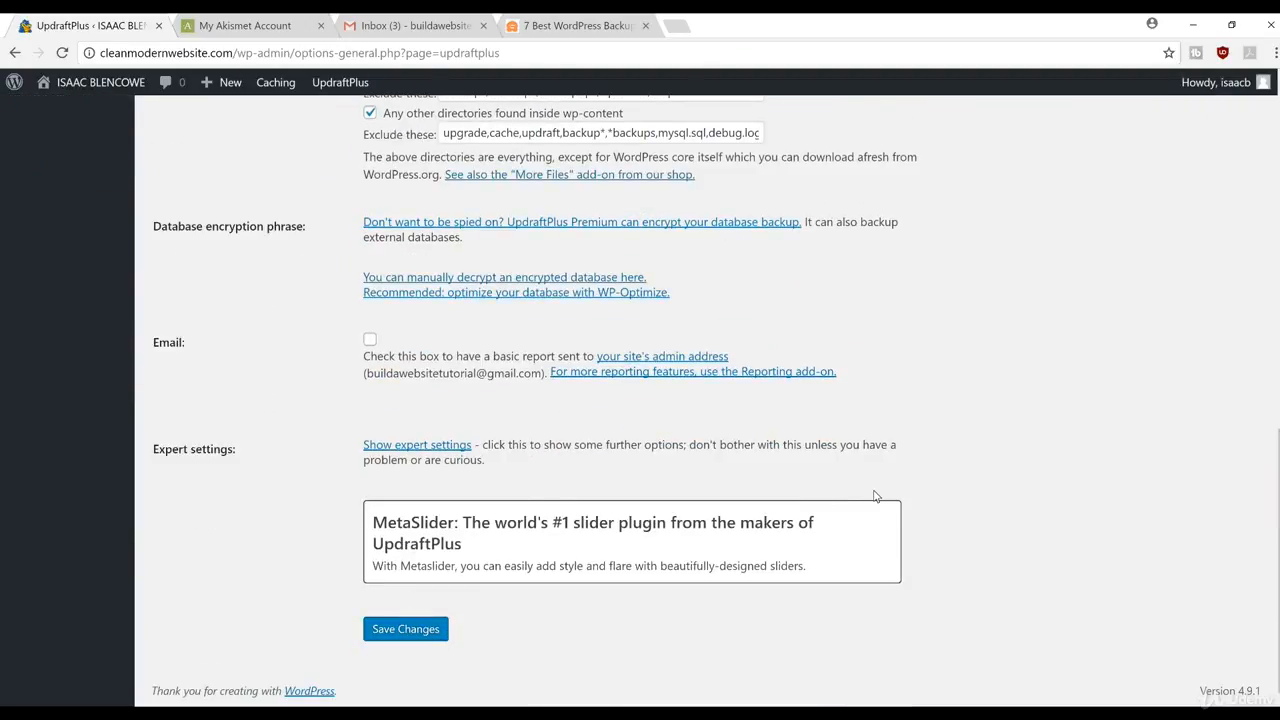
{"action": "scroll", "coordinate": [873, 496], "scroll_direction": "up", "scroll_amount": 7}
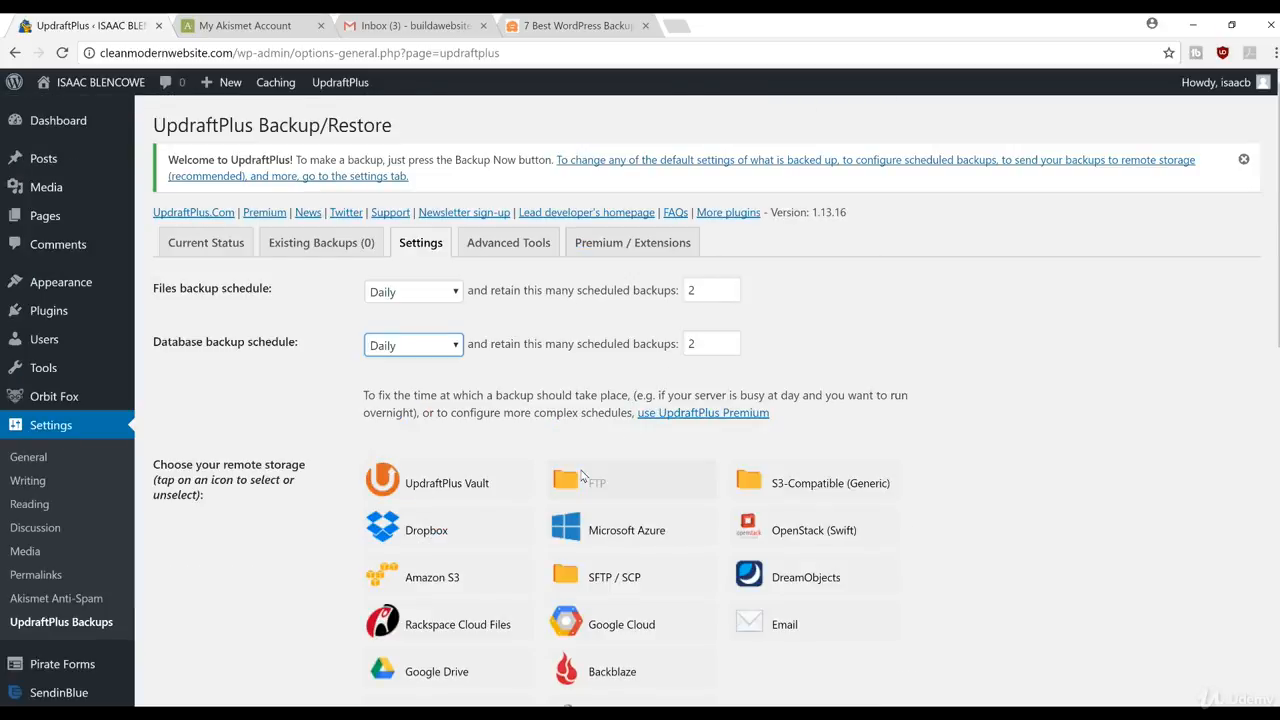
Step: Show the Existing Backups (0) tab, which lists no backups yet
{"action": "left_click", "coordinate": [330, 246]}
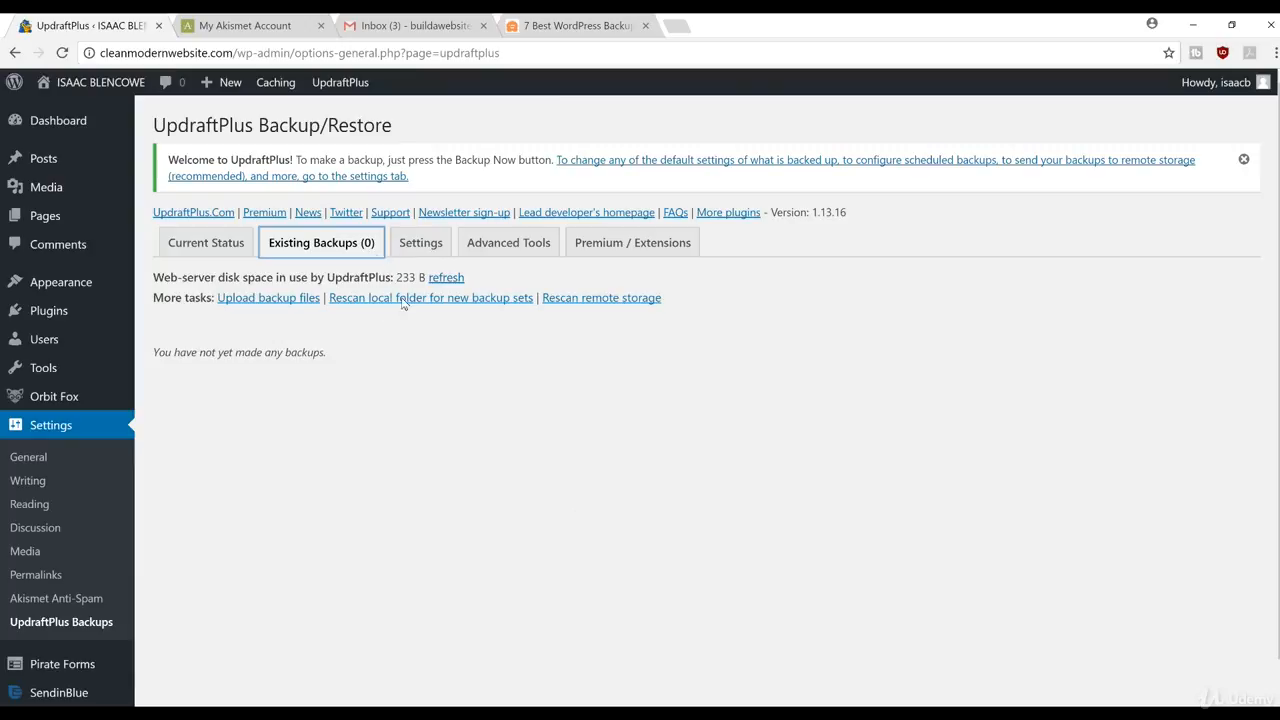
{"action": "left_click", "coordinate": [737, 381]}
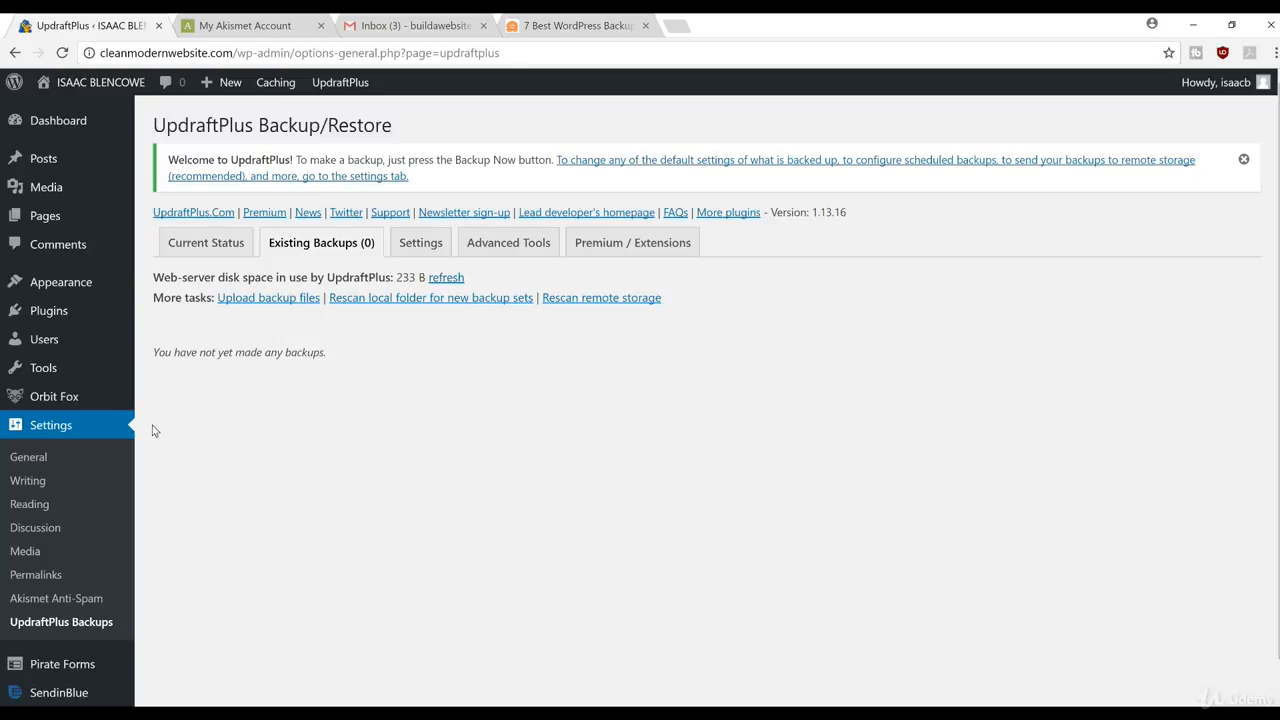
Step: From Add New Plugins, search the plugin directory for 'SEO'
{"action": "mouse_move", "coordinate": [109, 317]}
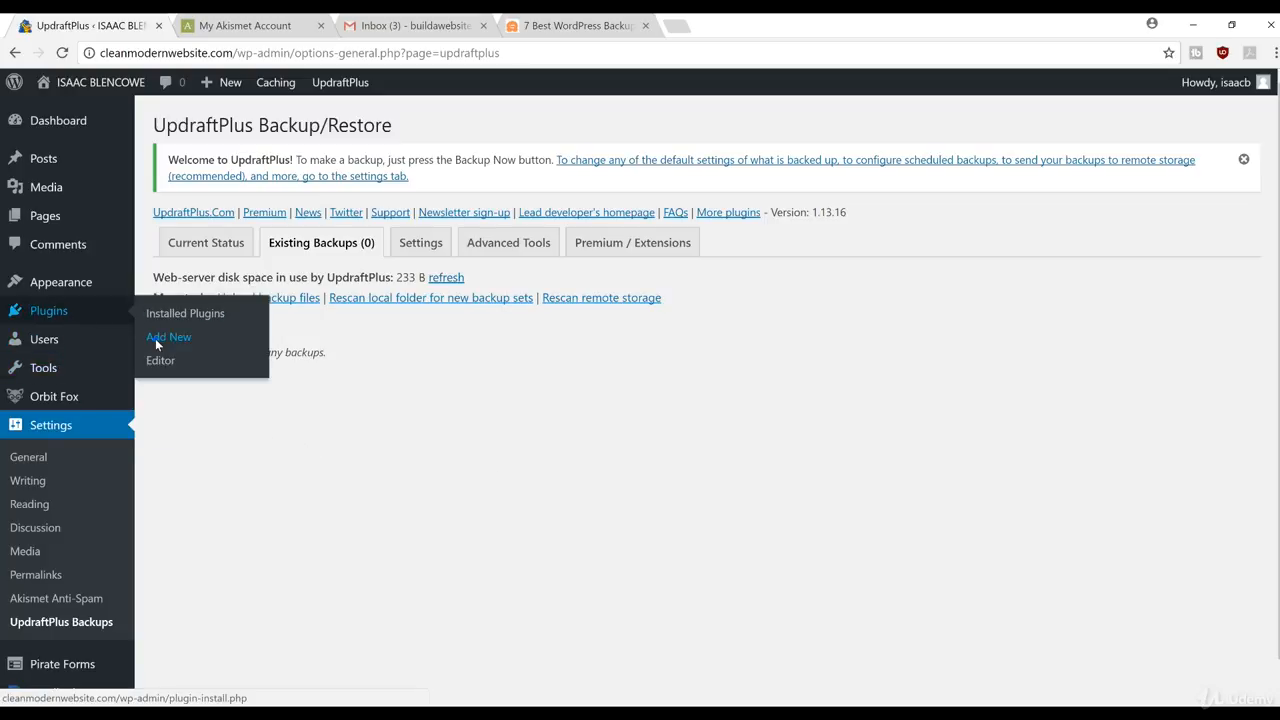
{"action": "left_click", "coordinate": [155, 338]}
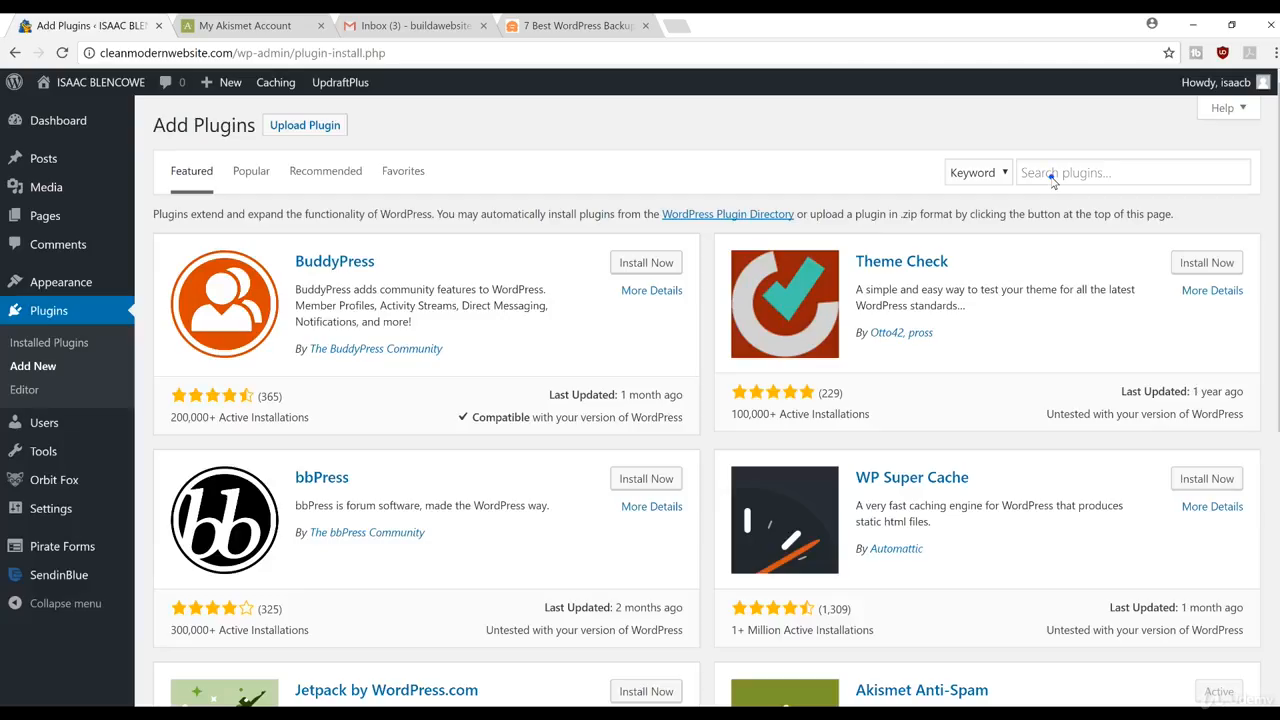
{"action": "left_click", "coordinate": [1051, 177]}
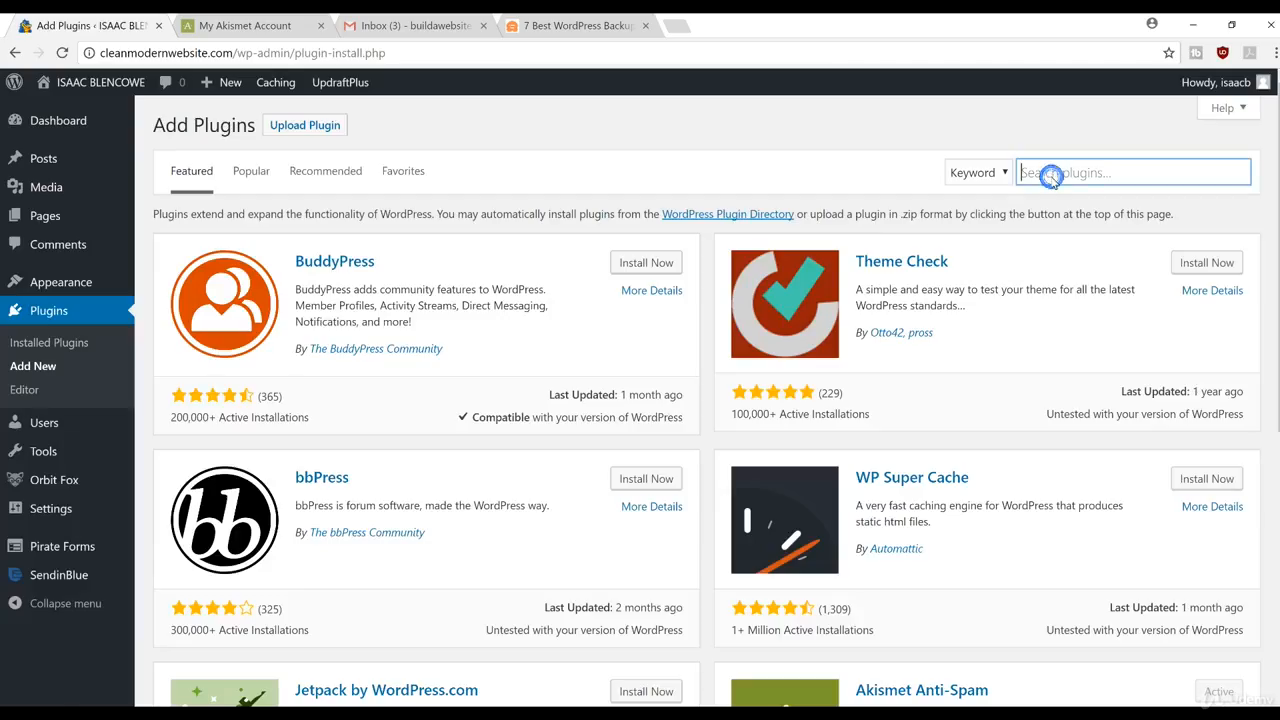
{"action": "type", "text": "SEO"}
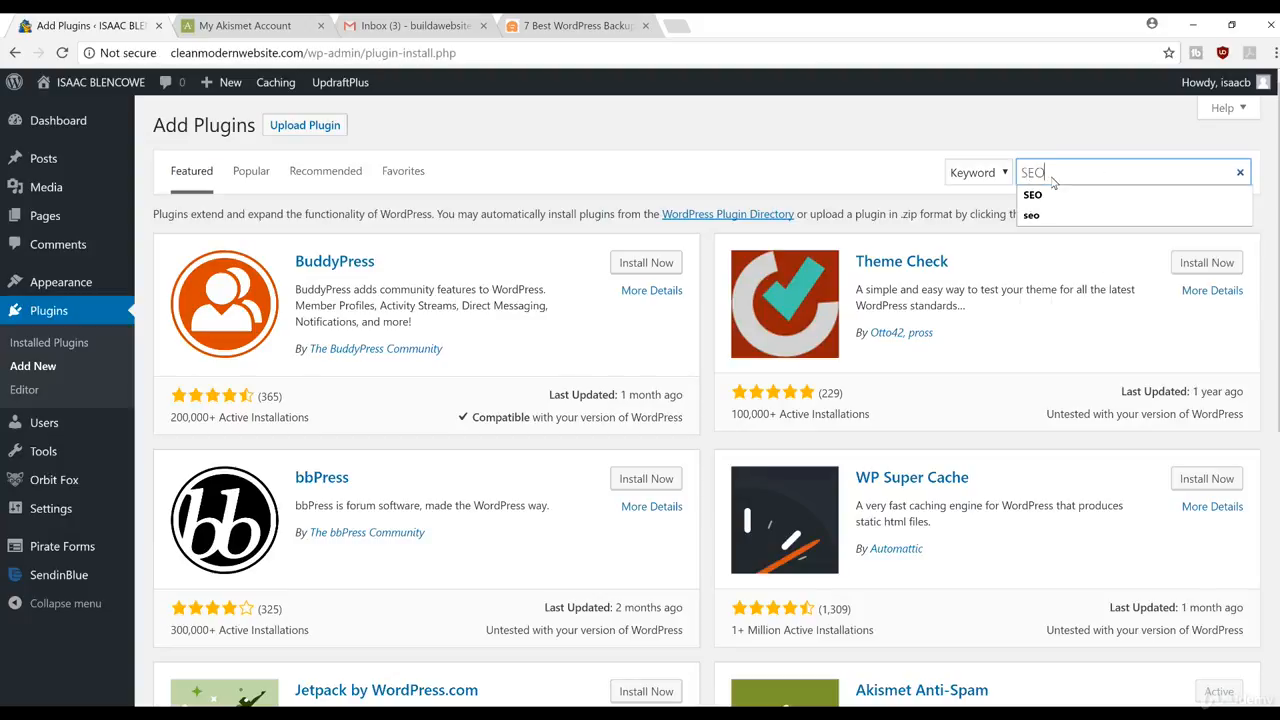
{"action": "key", "text": "Return"}
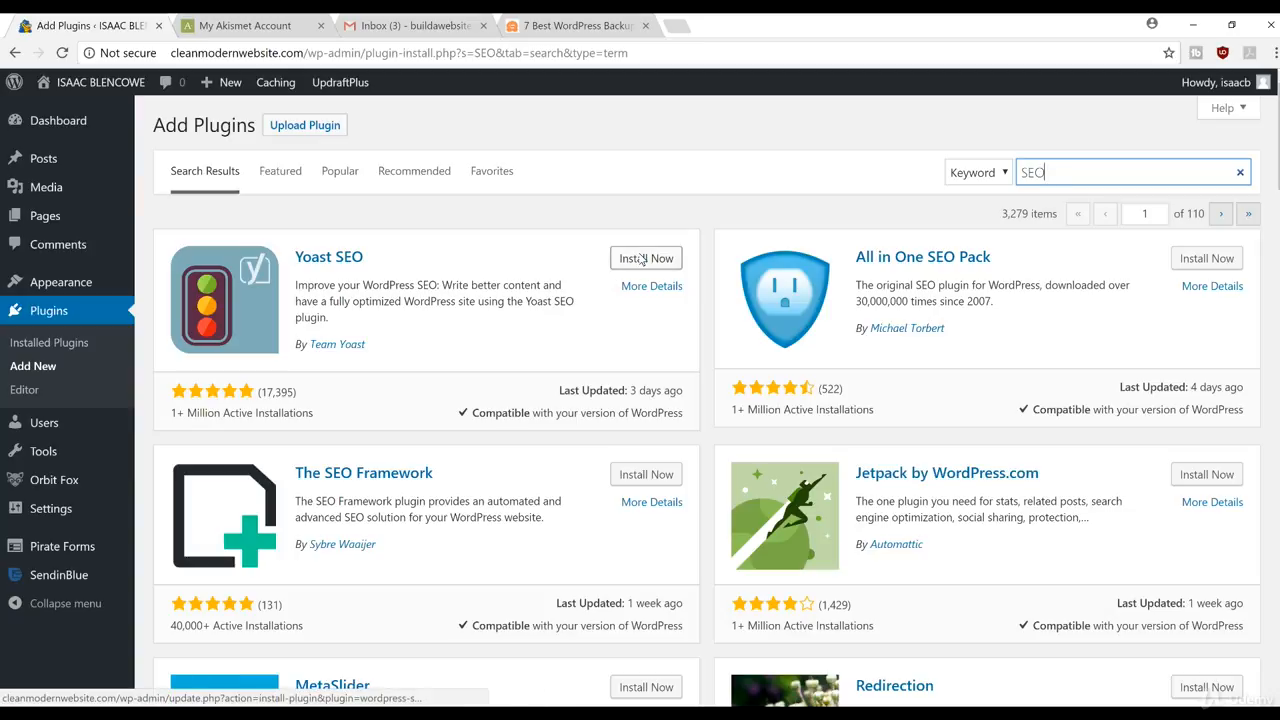
Step: Install and activate Yoast SEO from the search results, then open its SEO dashboard
{"action": "left_click", "coordinate": [640, 259]}
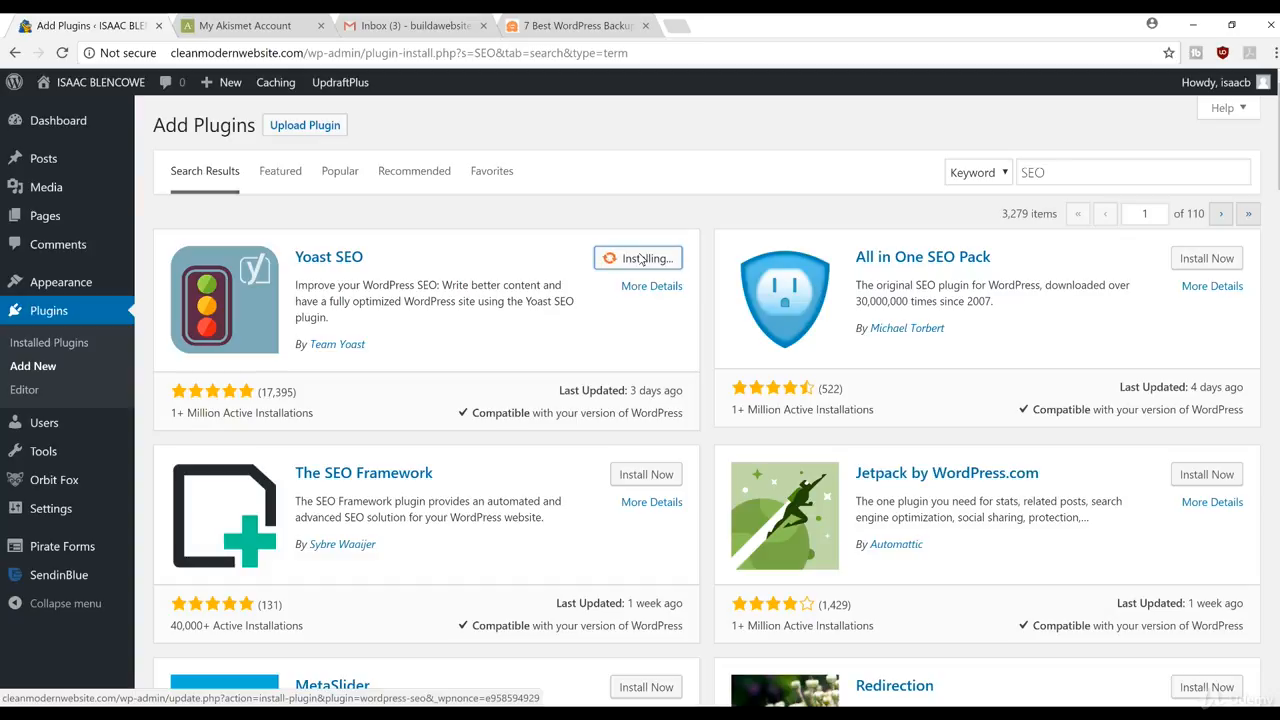
{"action": "left_click", "coordinate": [655, 258]}
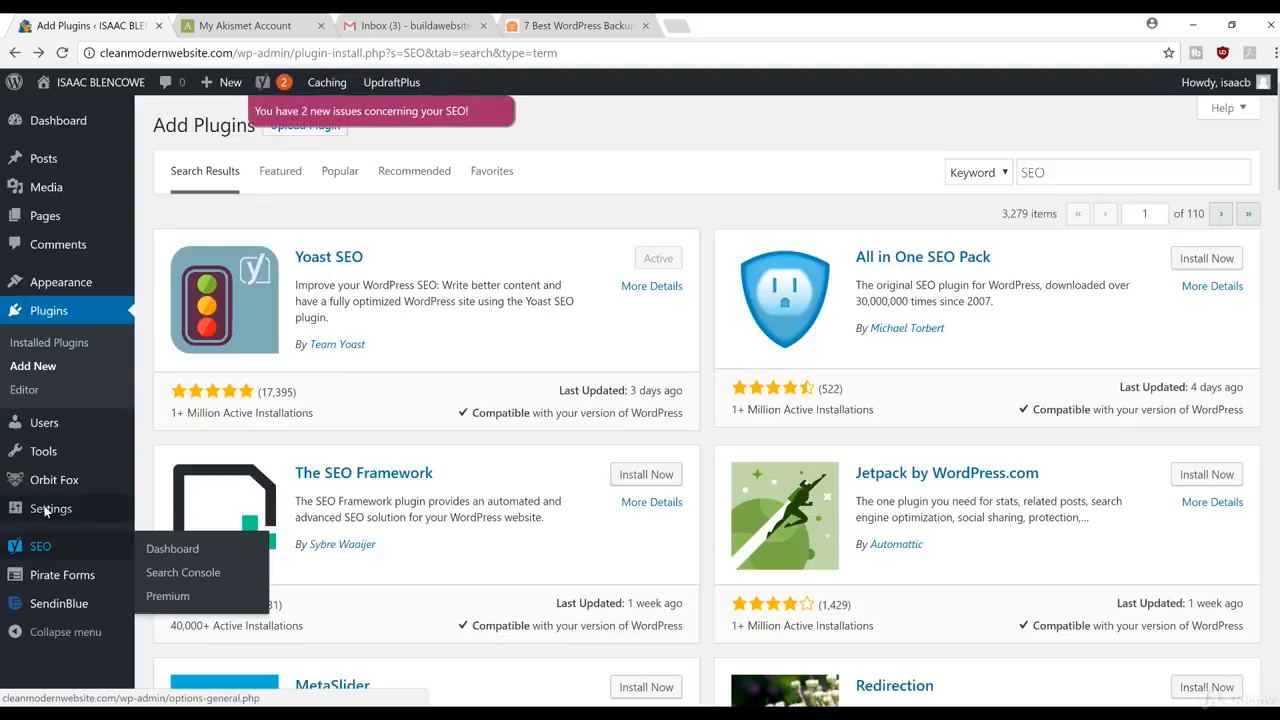
{"action": "left_click", "coordinate": [48, 547]}
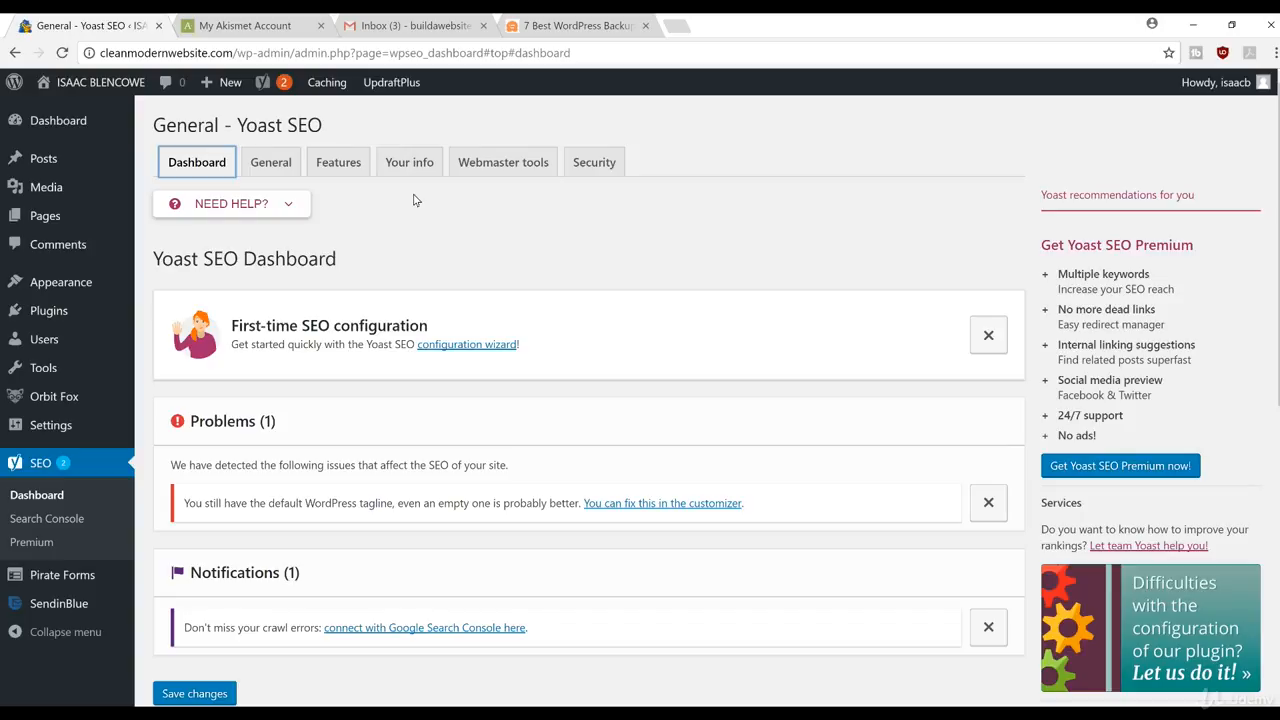
Step: Set the Yoast website name to 'Clean Modern Website'
{"action": "left_click", "coordinate": [394, 172]}
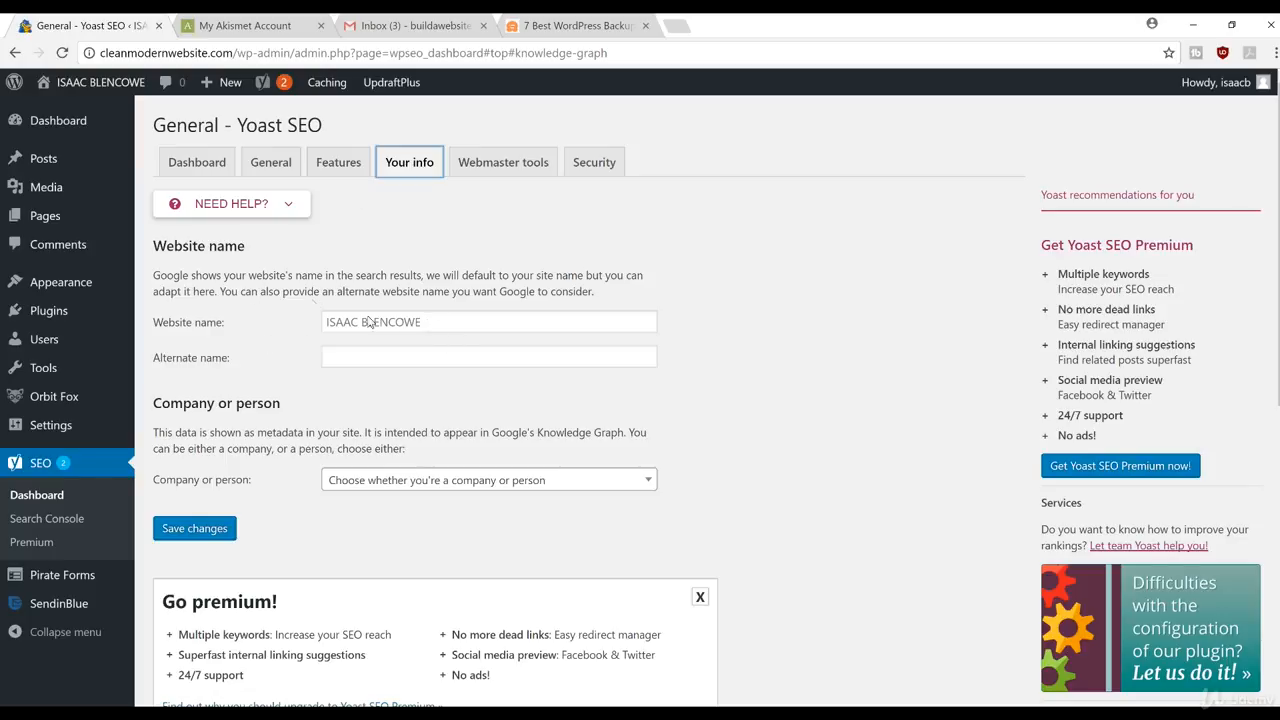
{"action": "left_click", "coordinate": [453, 327]}
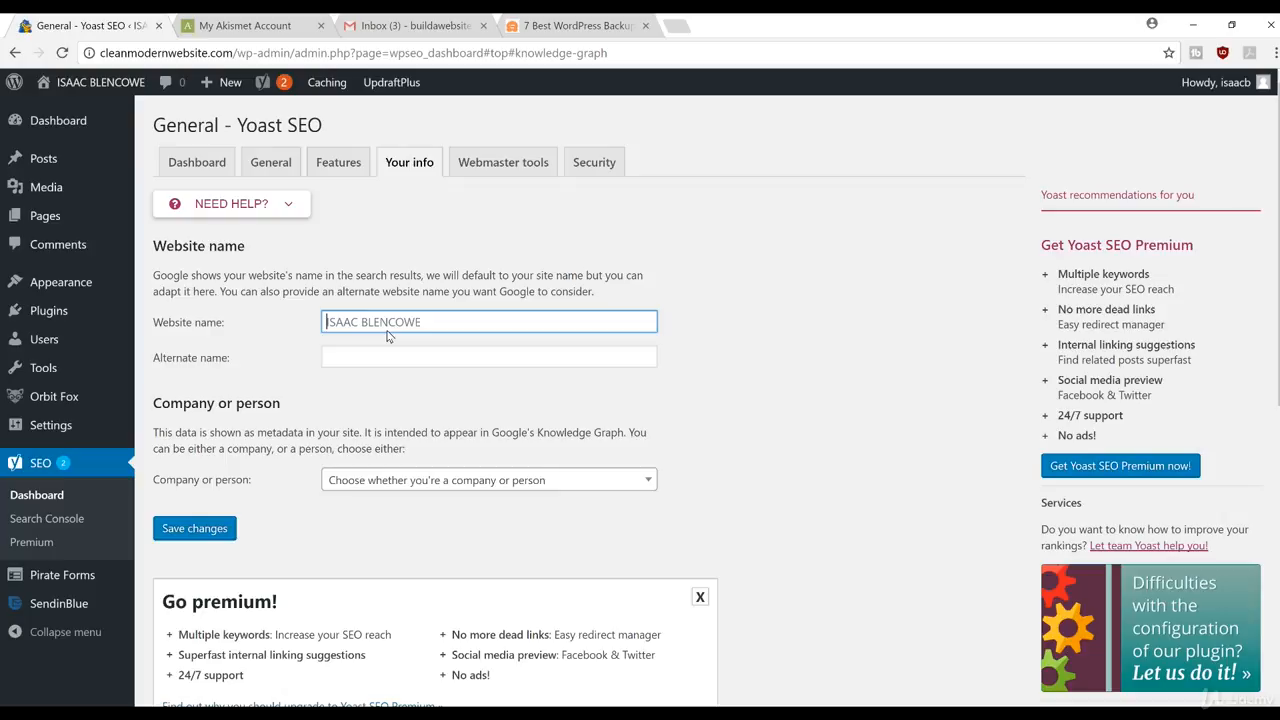
{"action": "type", "text": "C"}
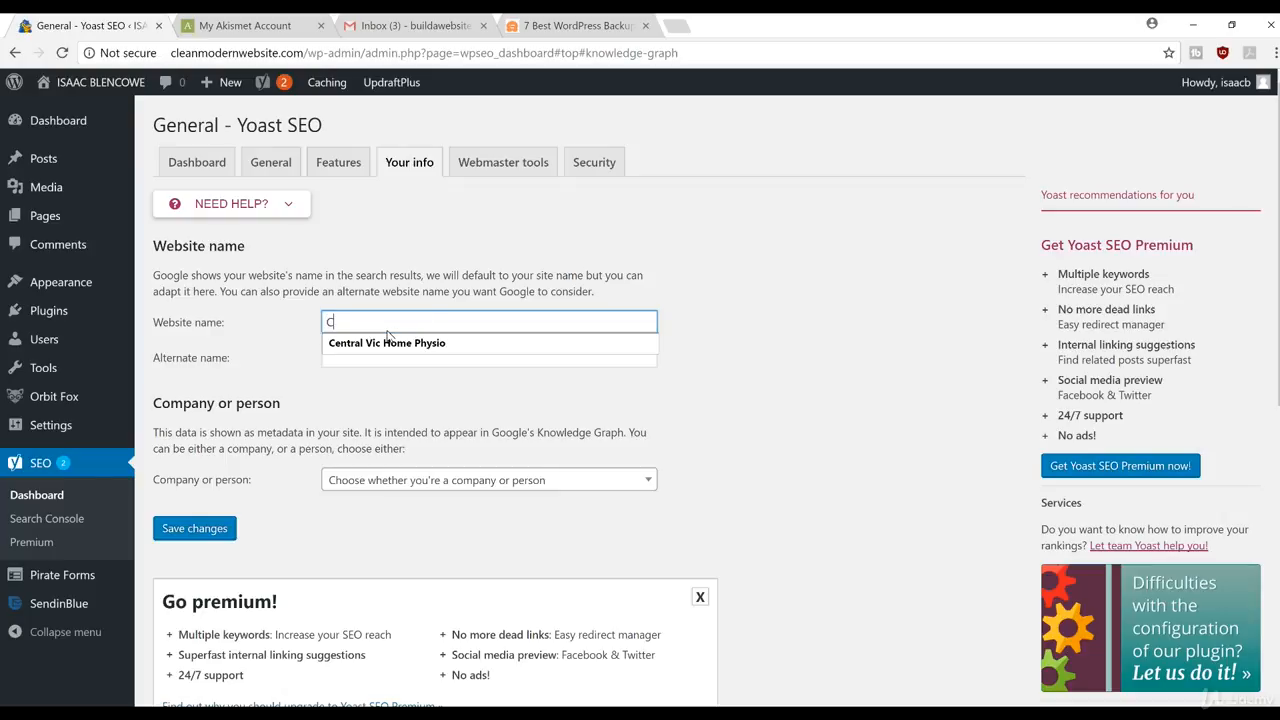
{"action": "type", "text": "lean Moder"}
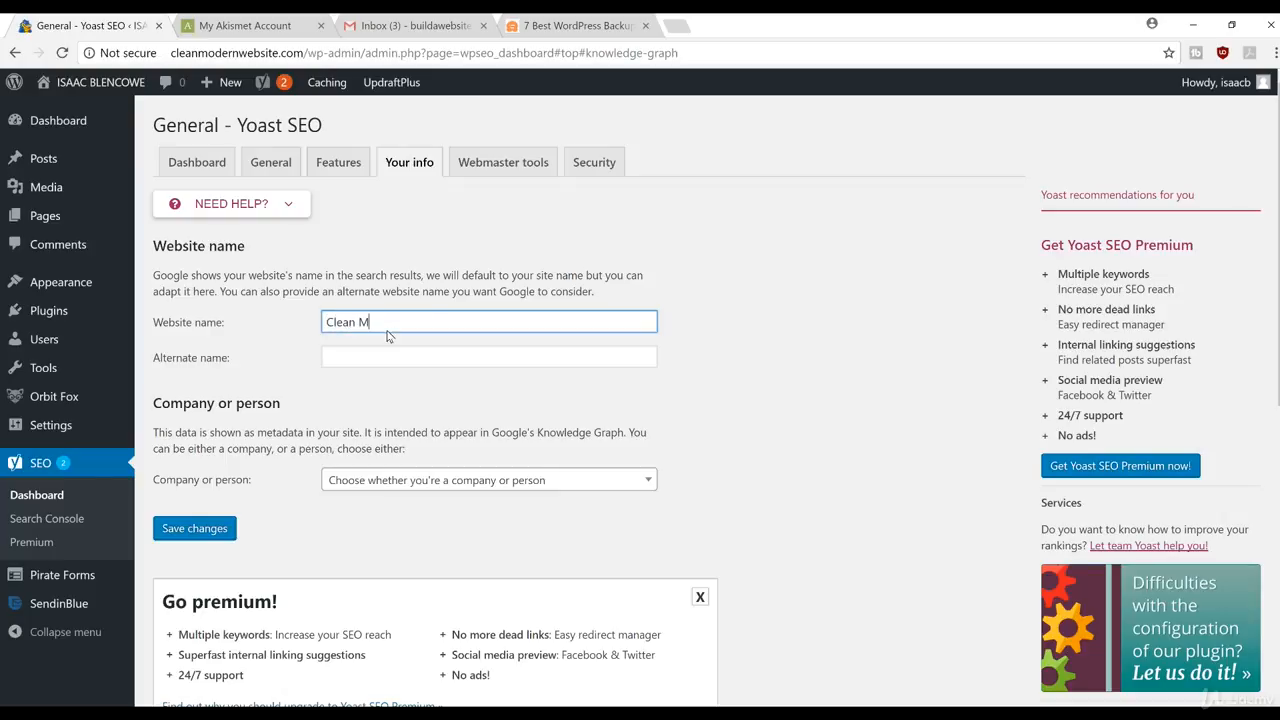
{"action": "type", "text": "Website"}
Step: Identify the site as a Person, enter the person's name, and save the changes
{"action": "left_click", "coordinate": [462, 485]}
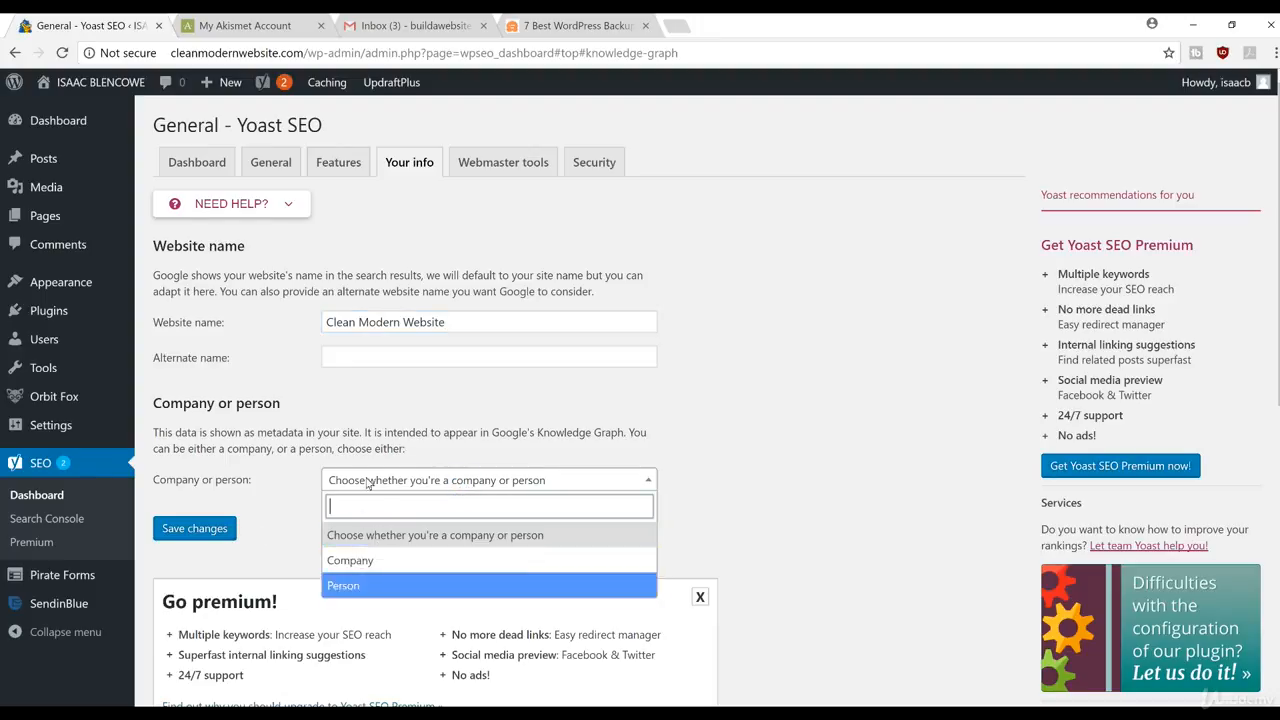
{"action": "left_click", "coordinate": [340, 585]}
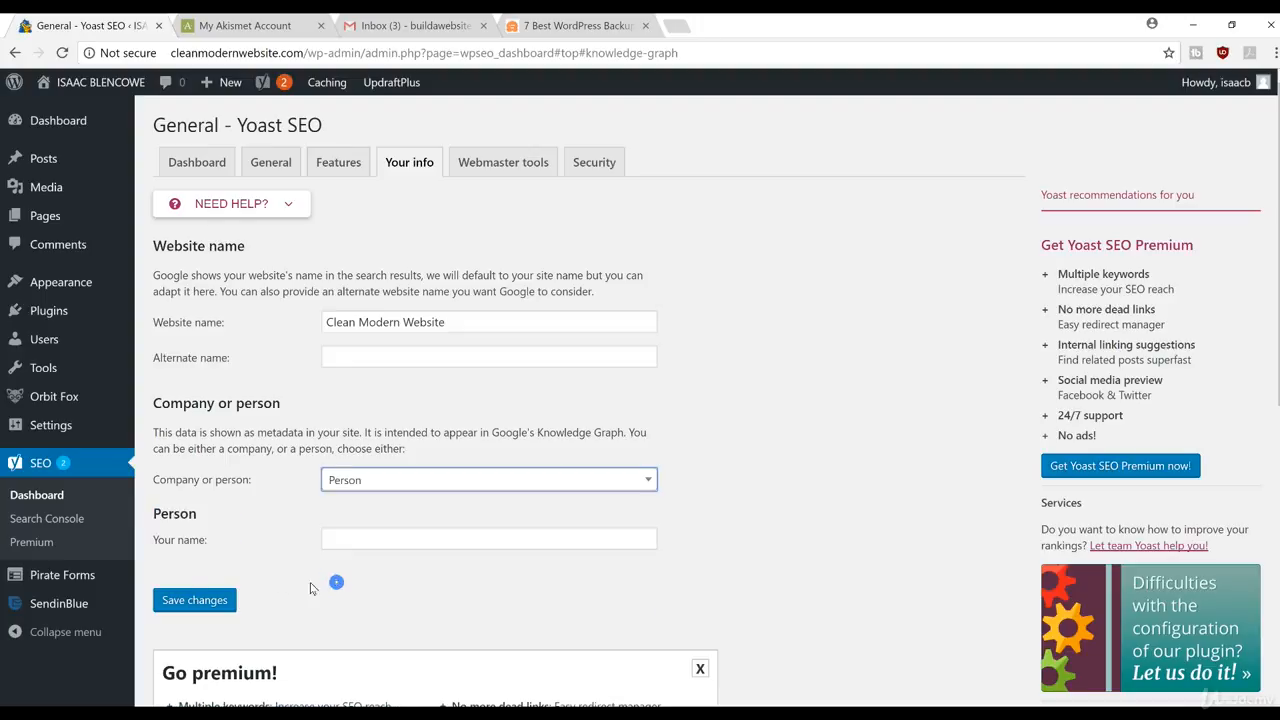
{"action": "left_click", "coordinate": [330, 541]}
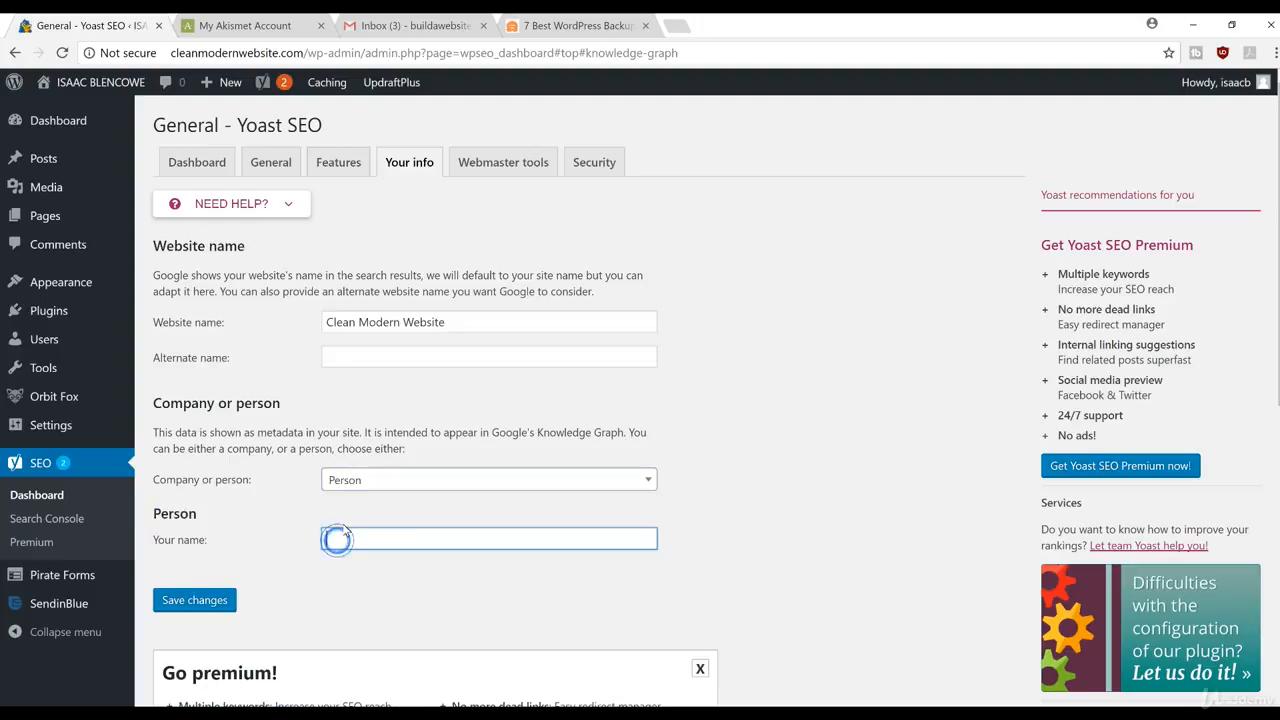
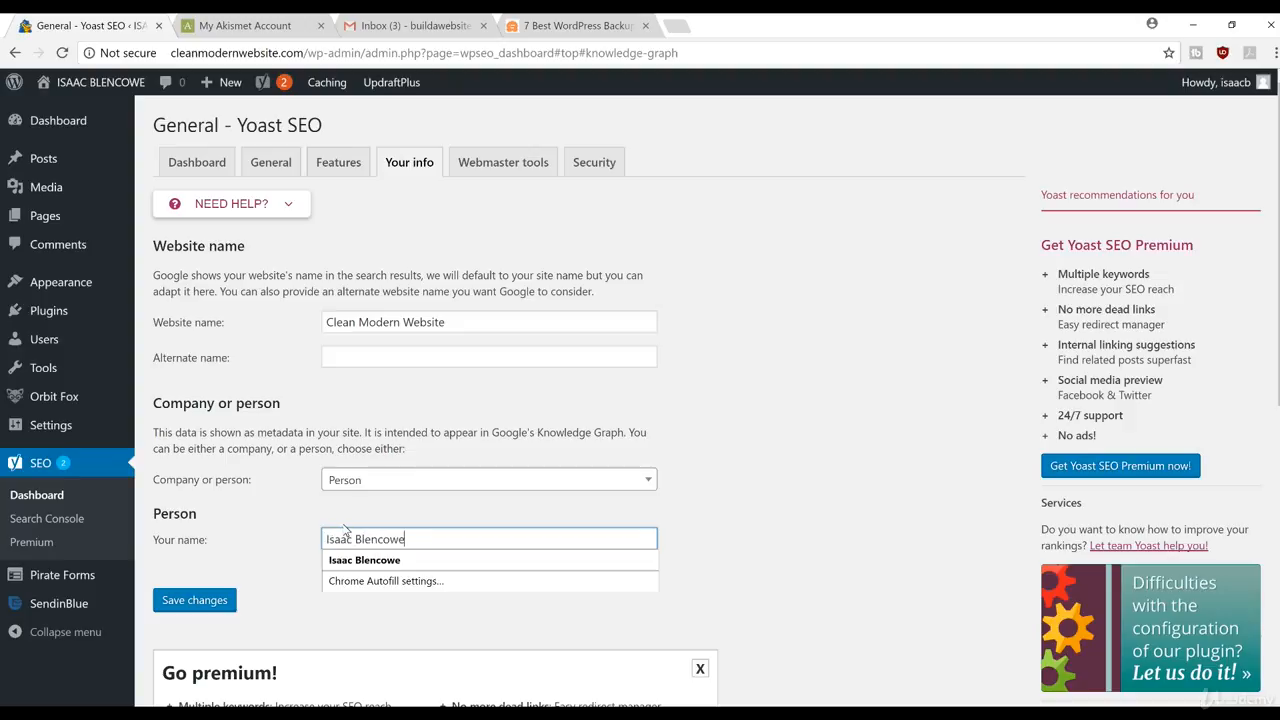
{"action": "left_click", "coordinate": [206, 603]}
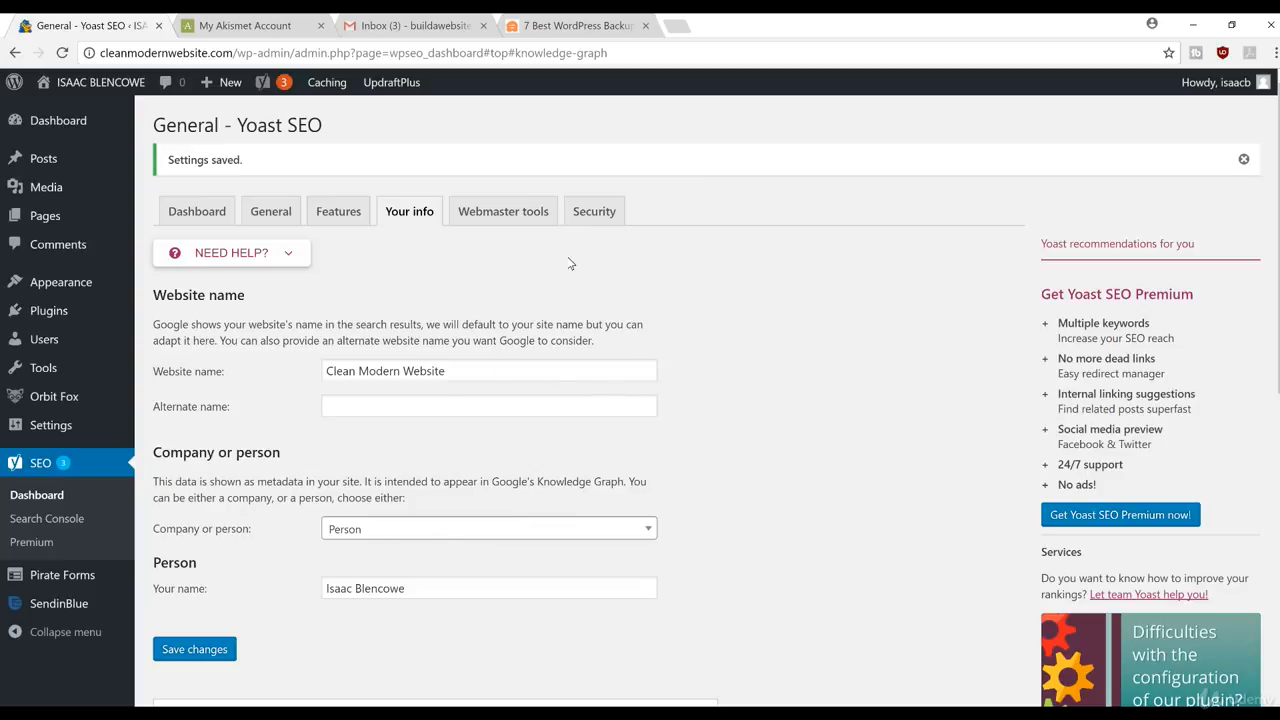
Step: Review the Yoast Webmaster tools, Security and Dashboard settings, then go to All Posts
{"action": "left_click", "coordinate": [487, 210]}
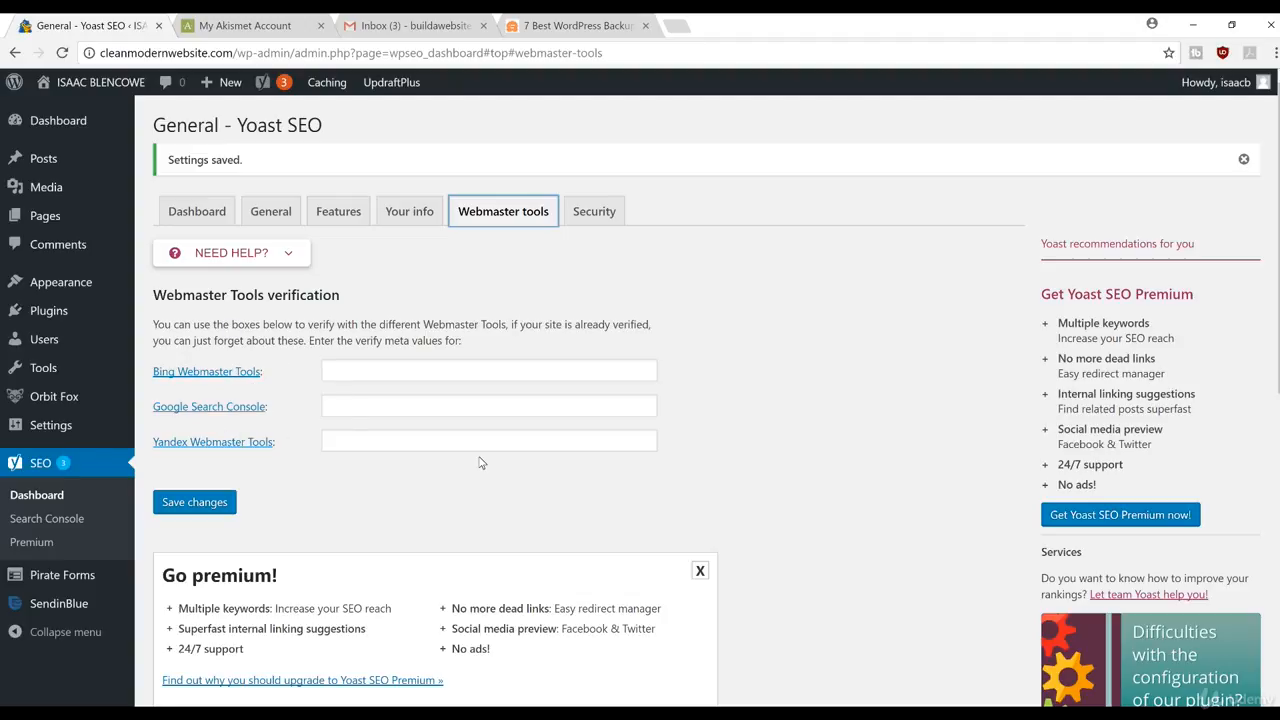
{"action": "left_click", "coordinate": [622, 216]}
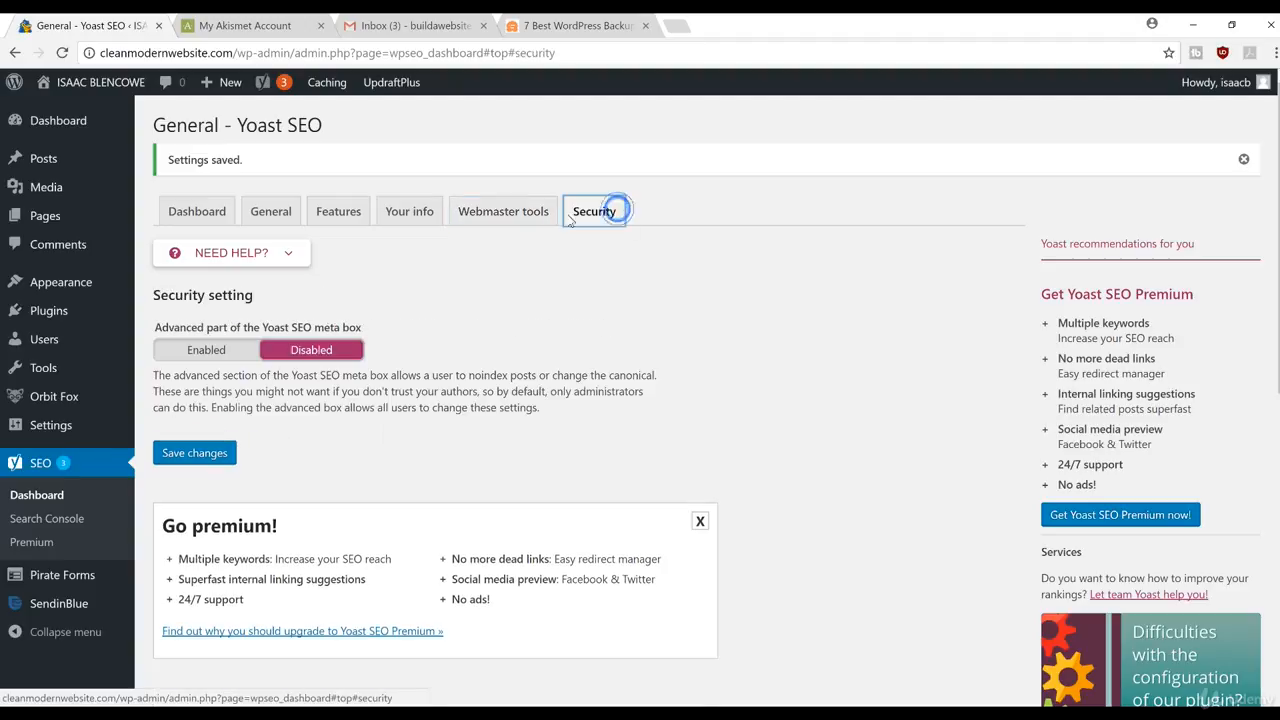
{"action": "left_click", "coordinate": [212, 212]}
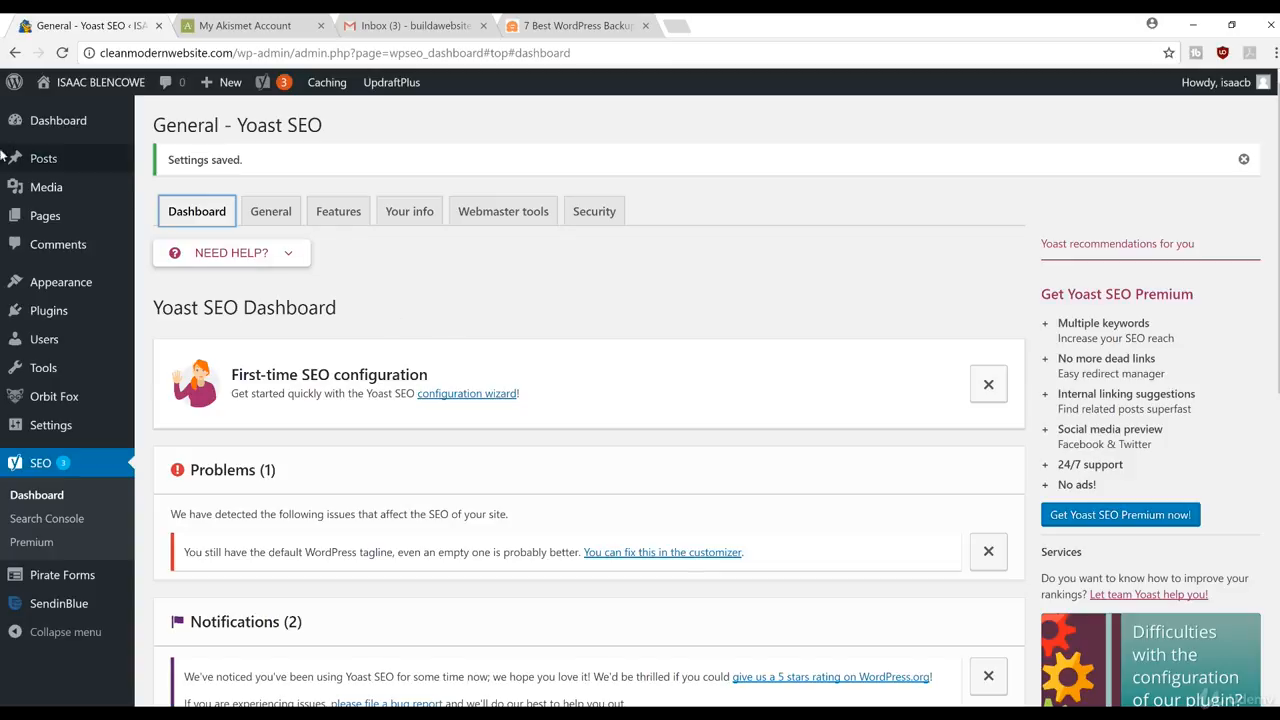
{"action": "mouse_move", "coordinate": [45, 162]}
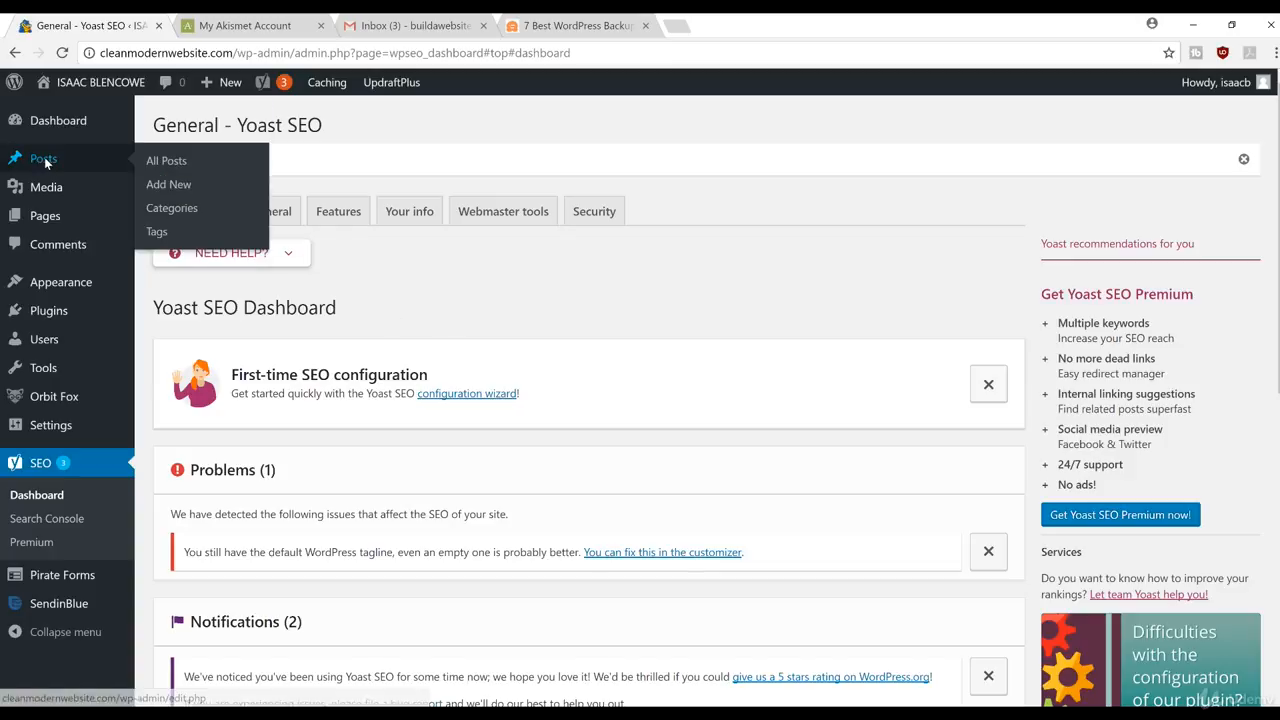
{"action": "left_click", "coordinate": [170, 162]}
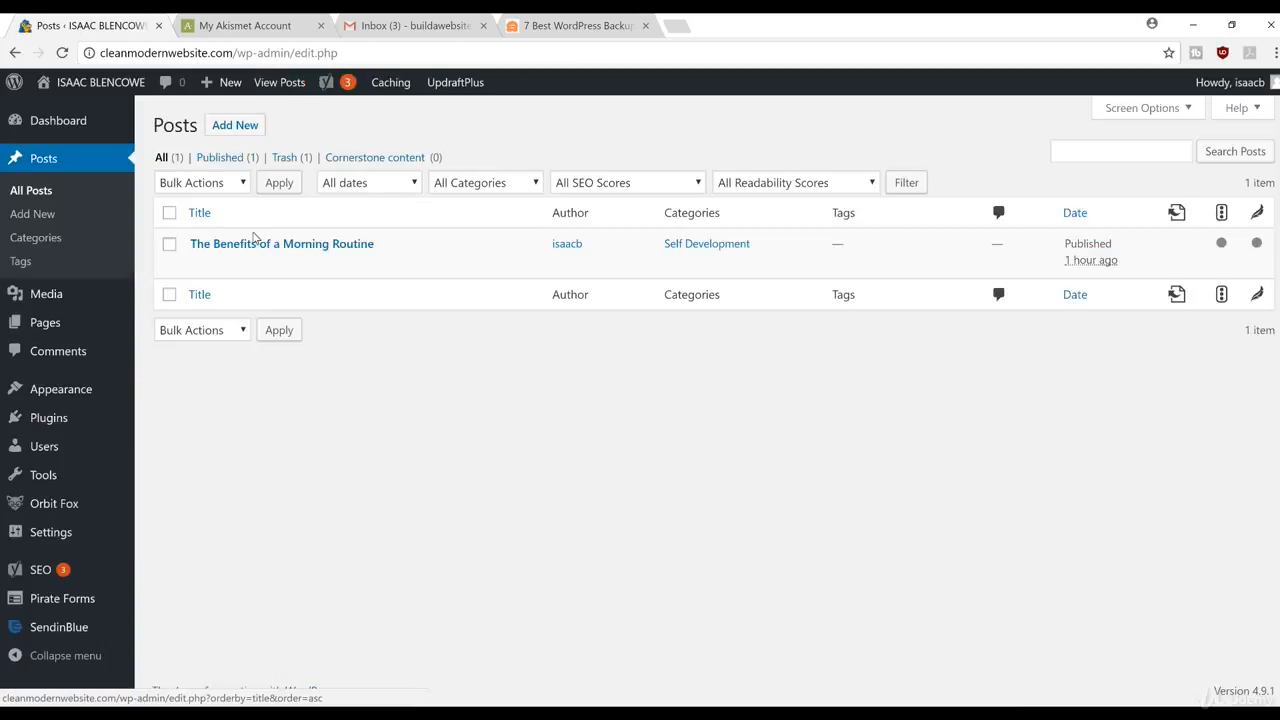
Step: Open 'The Benefits of a Morning Routine' for editing and scroll toward the Yoast SEO box
{"action": "left_click", "coordinate": [252, 243]}
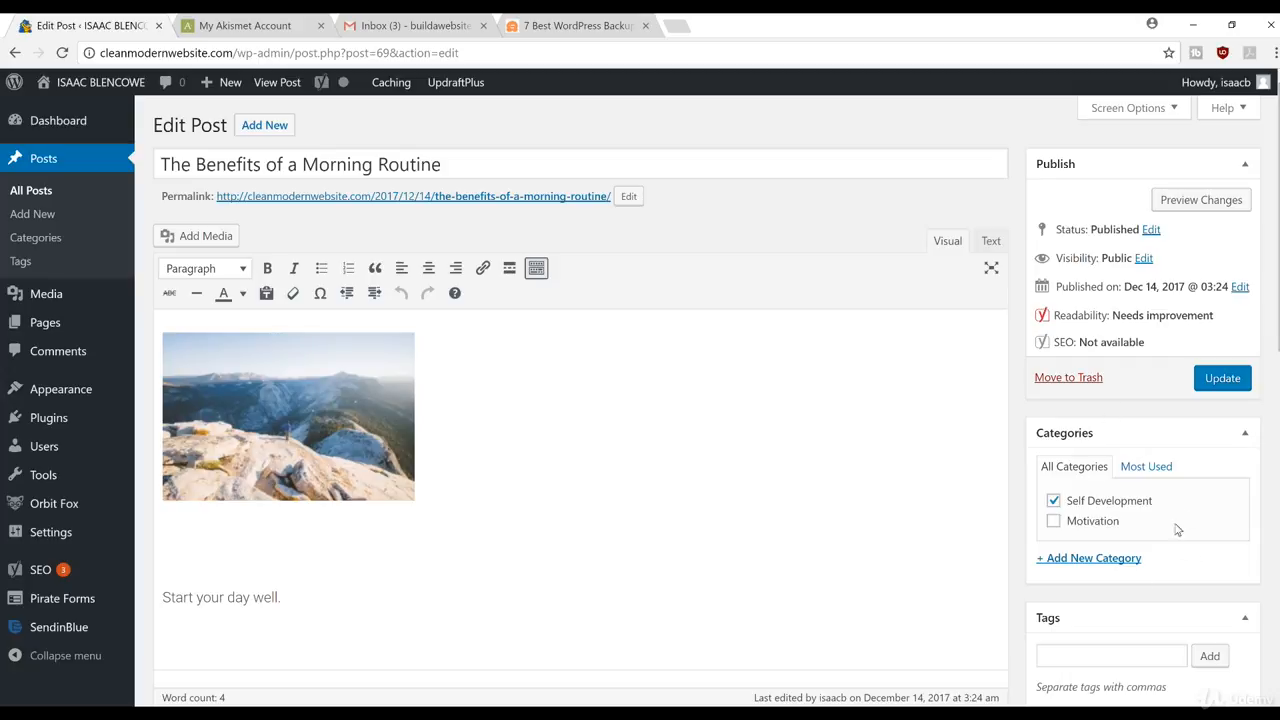
{"action": "scroll", "coordinate": [857, 509], "scroll_direction": "down", "scroll_amount": 3}
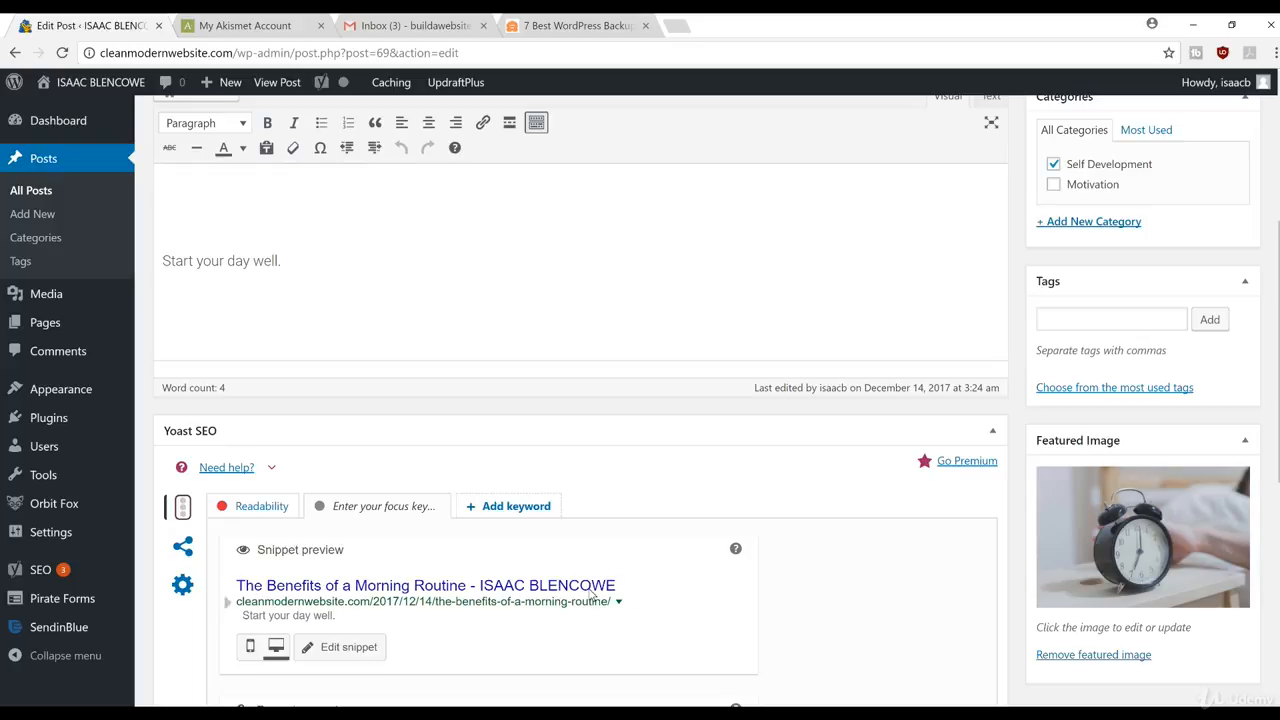
Step: Set the post's Yoast focus keyword to 'Mourning Routine' and apply it to the analysis
{"action": "scroll", "coordinate": [594, 591], "scroll_direction": "down", "scroll_amount": 4}
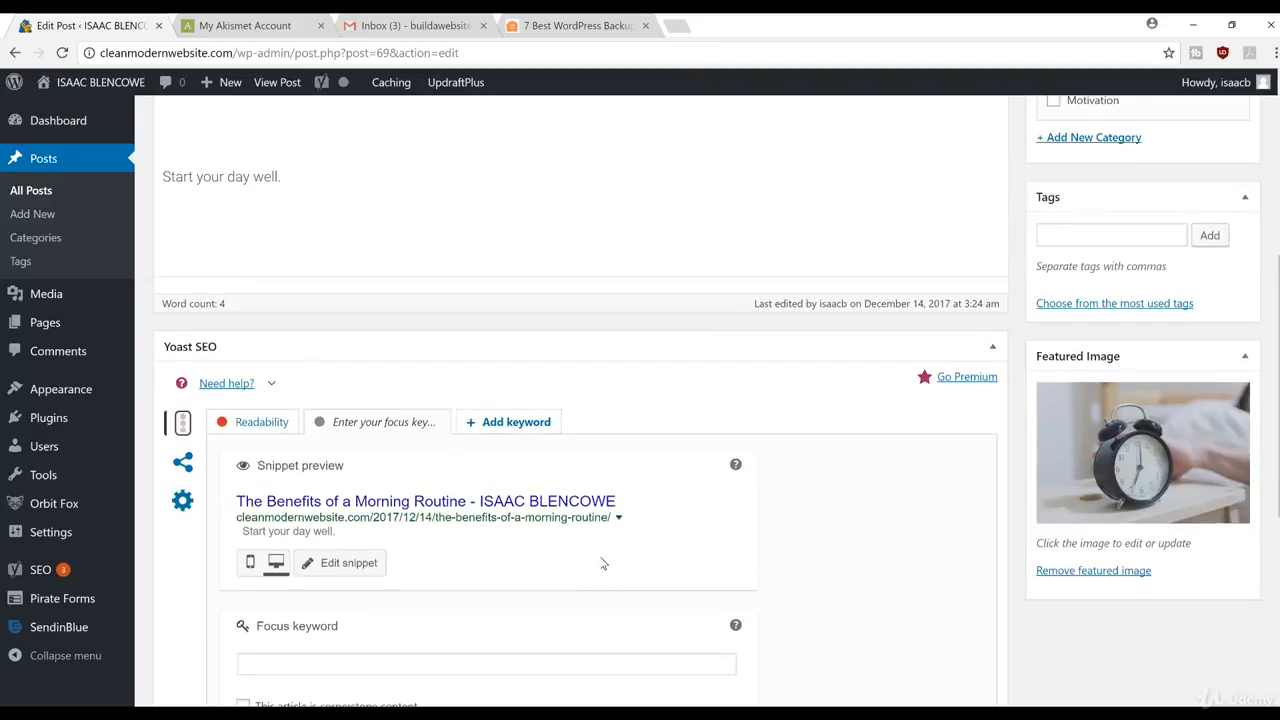
{"action": "scroll", "coordinate": [353, 611], "scroll_direction": "down", "scroll_amount": 1}
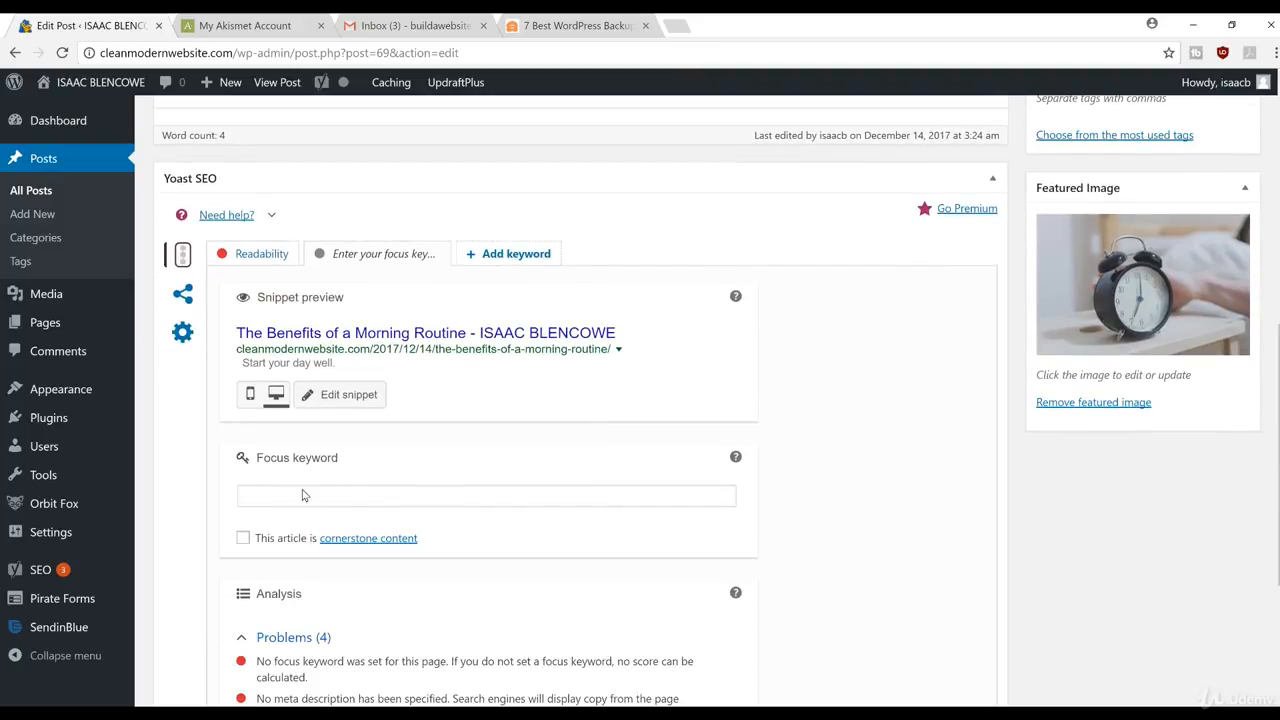
{"action": "left_click", "coordinate": [320, 496]}
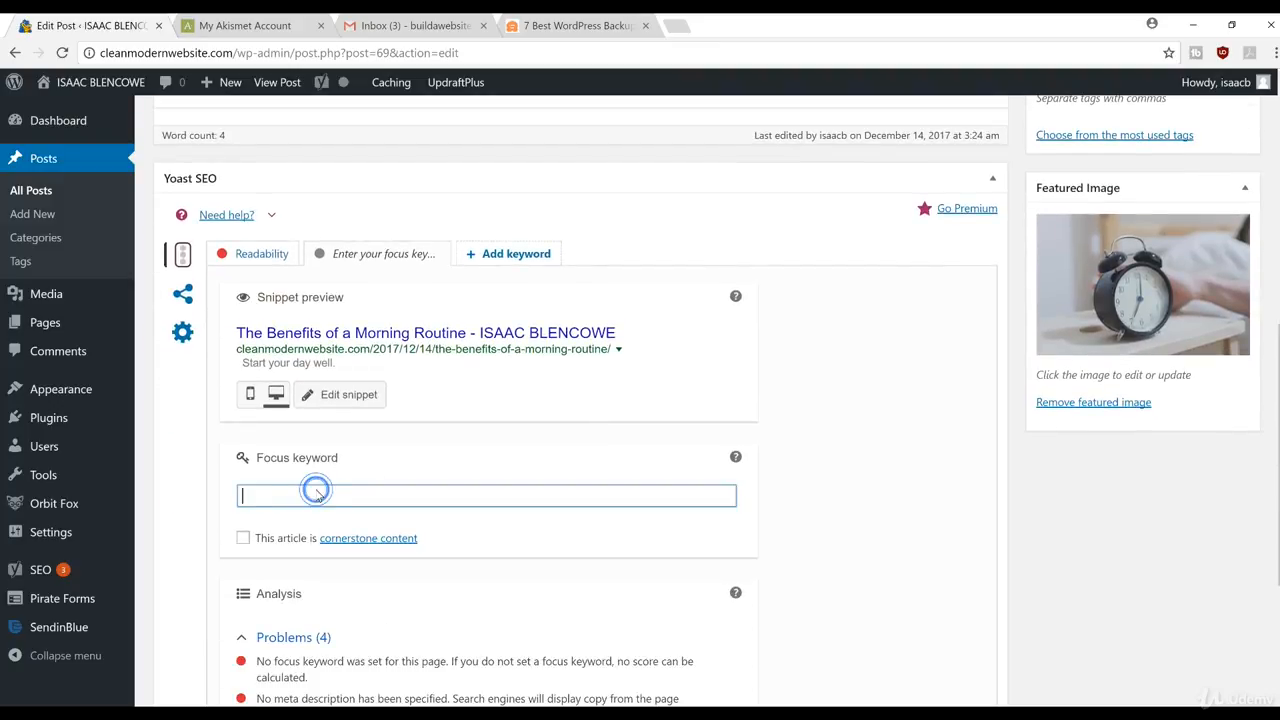
{"action": "type", "text": "Mour"}
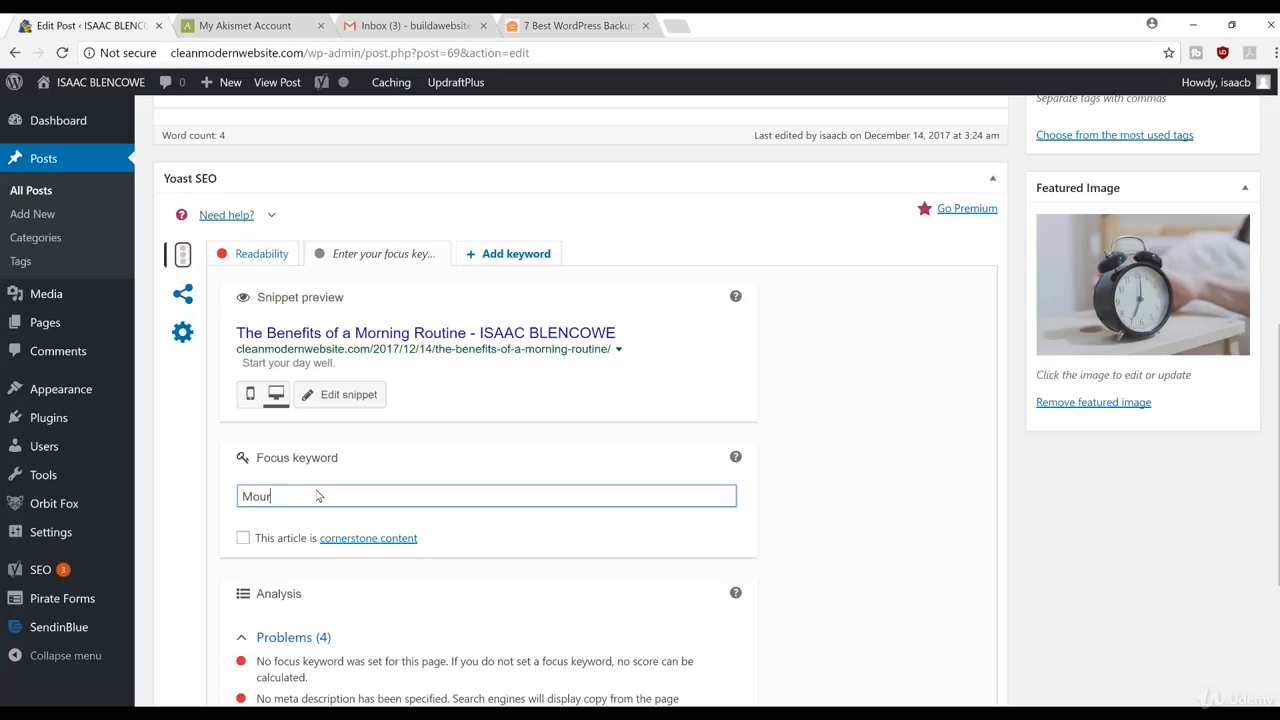
{"action": "type", "text": "ning Routine"}
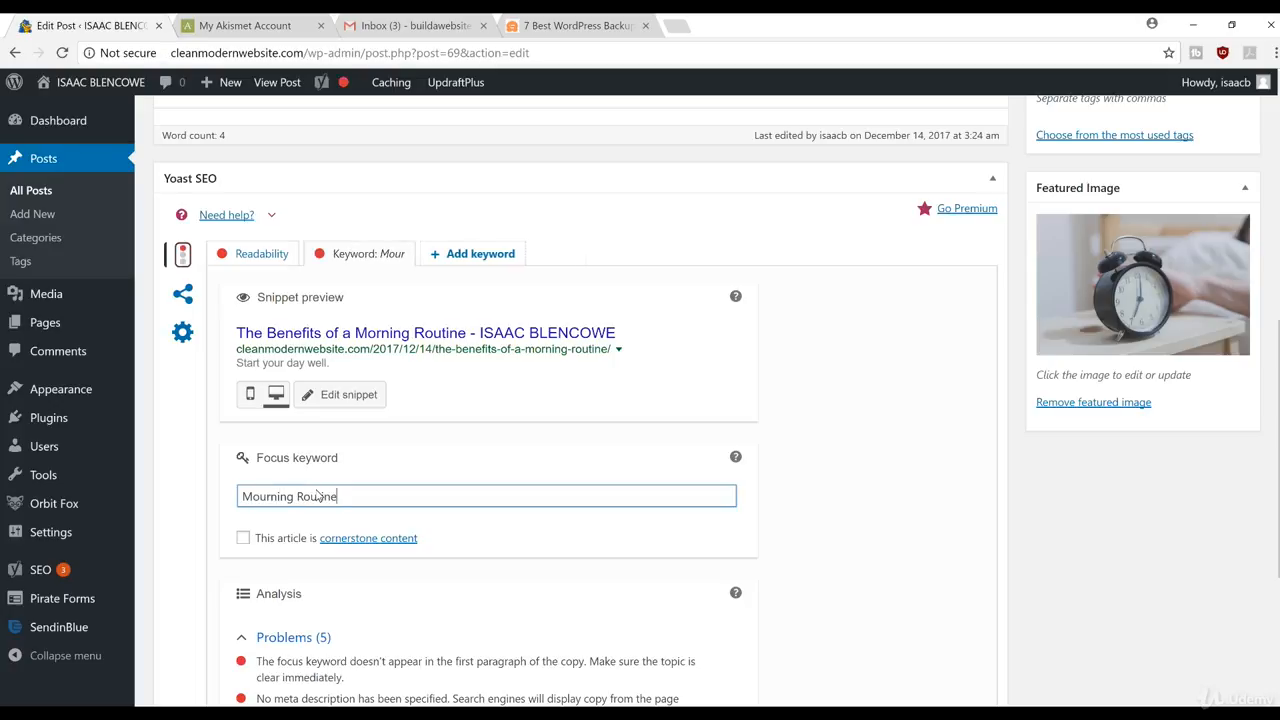
{"action": "left_click", "coordinate": [654, 591]}
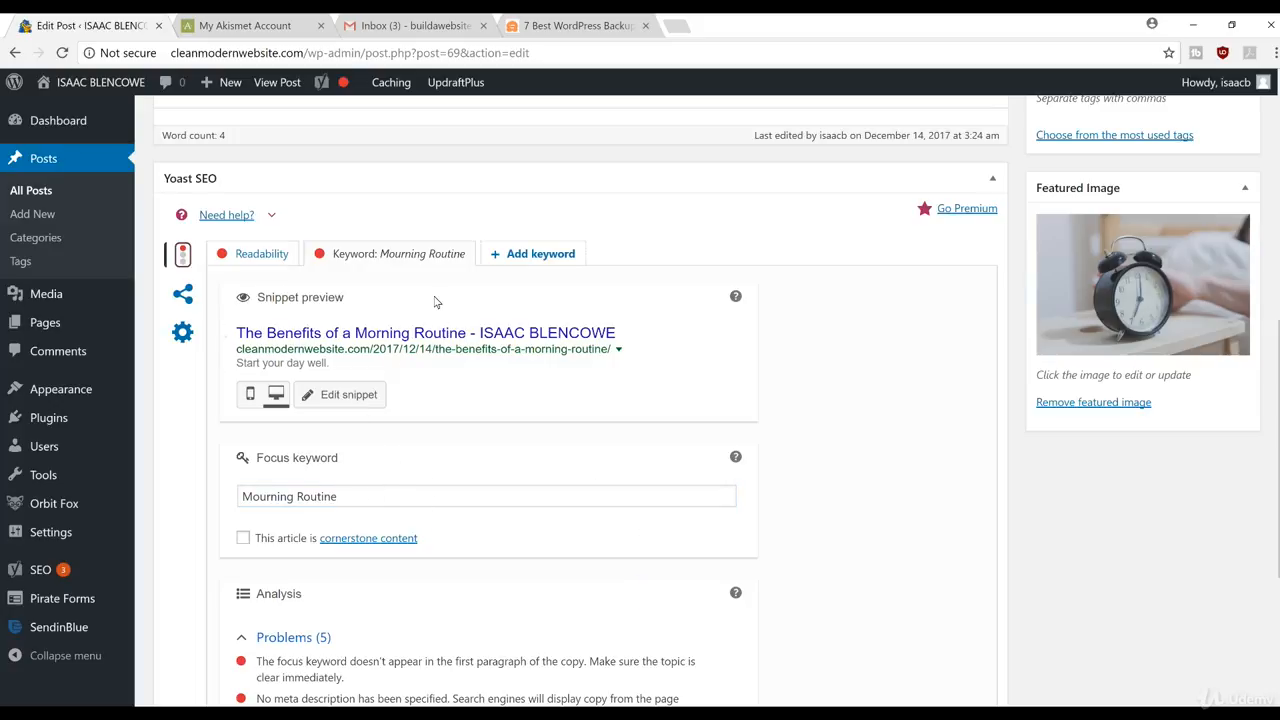
{"action": "scroll", "coordinate": [491, 518], "scroll_direction": "up", "scroll_amount": 1}
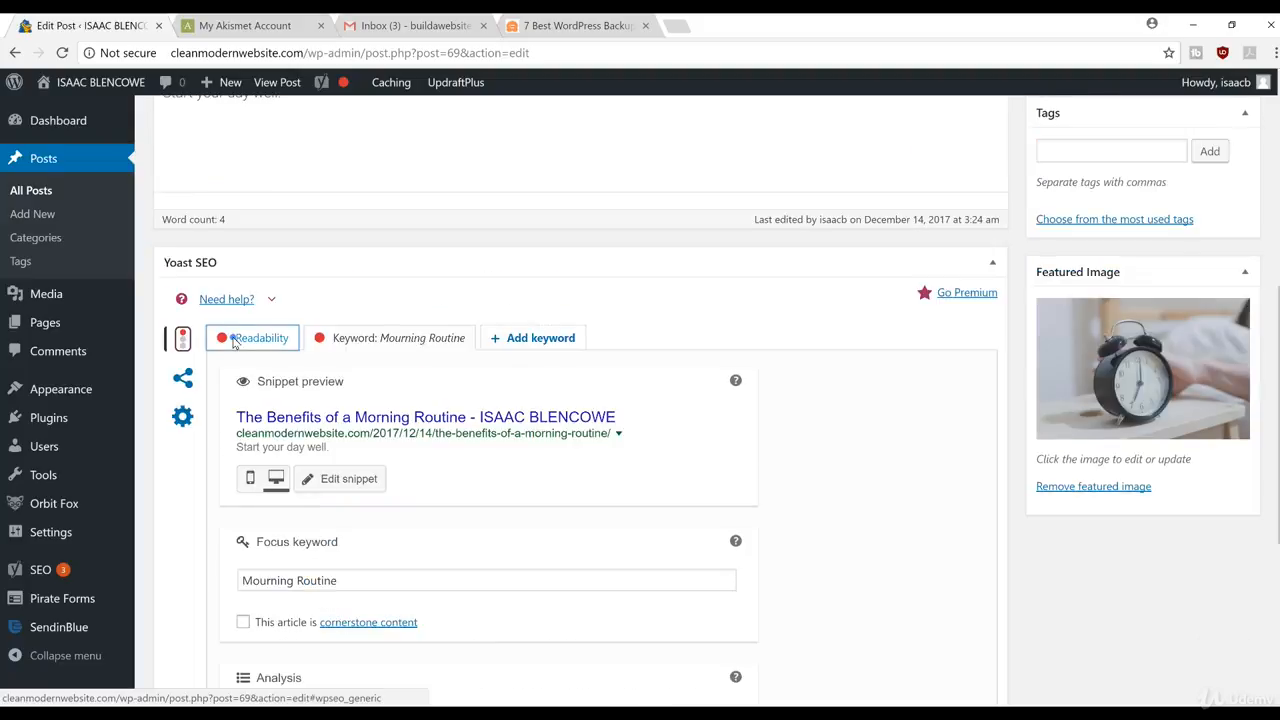
{"action": "left_click", "coordinate": [245, 344]}
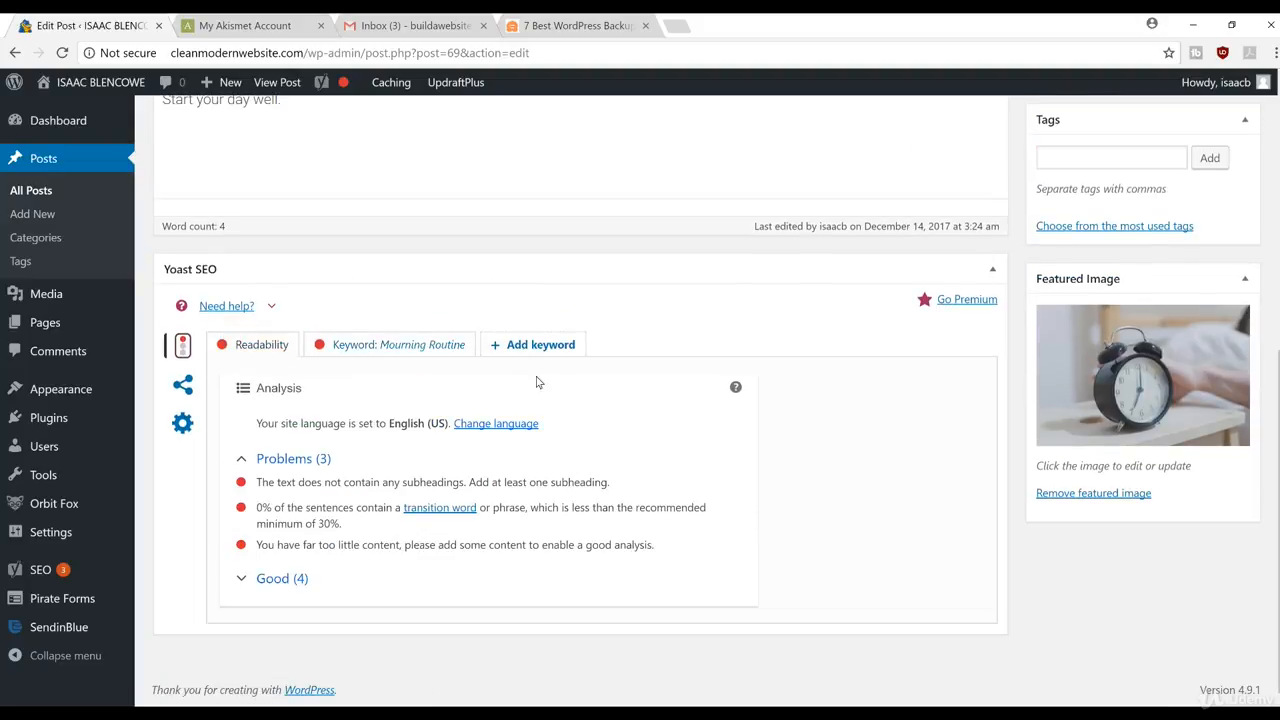
{"action": "scroll", "coordinate": [588, 360], "scroll_direction": "up", "scroll_amount": 2}
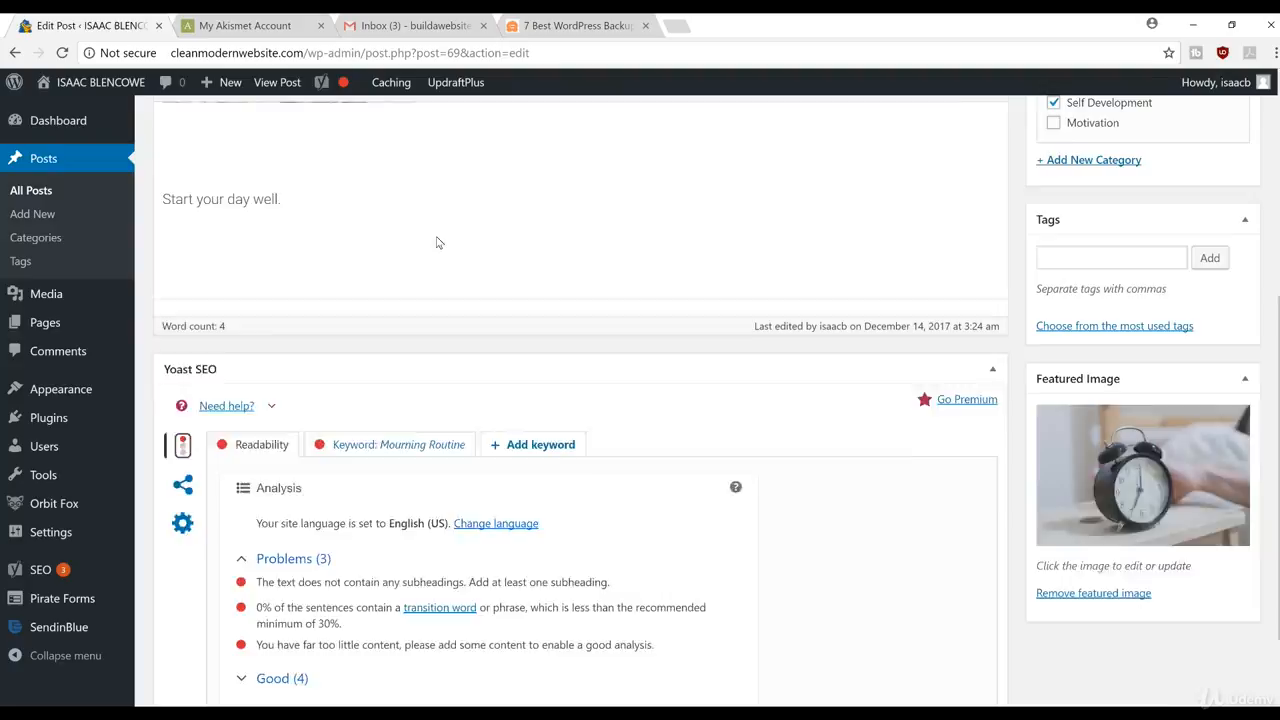
{"action": "scroll", "coordinate": [547, 238], "scroll_direction": "down", "scroll_amount": 1}
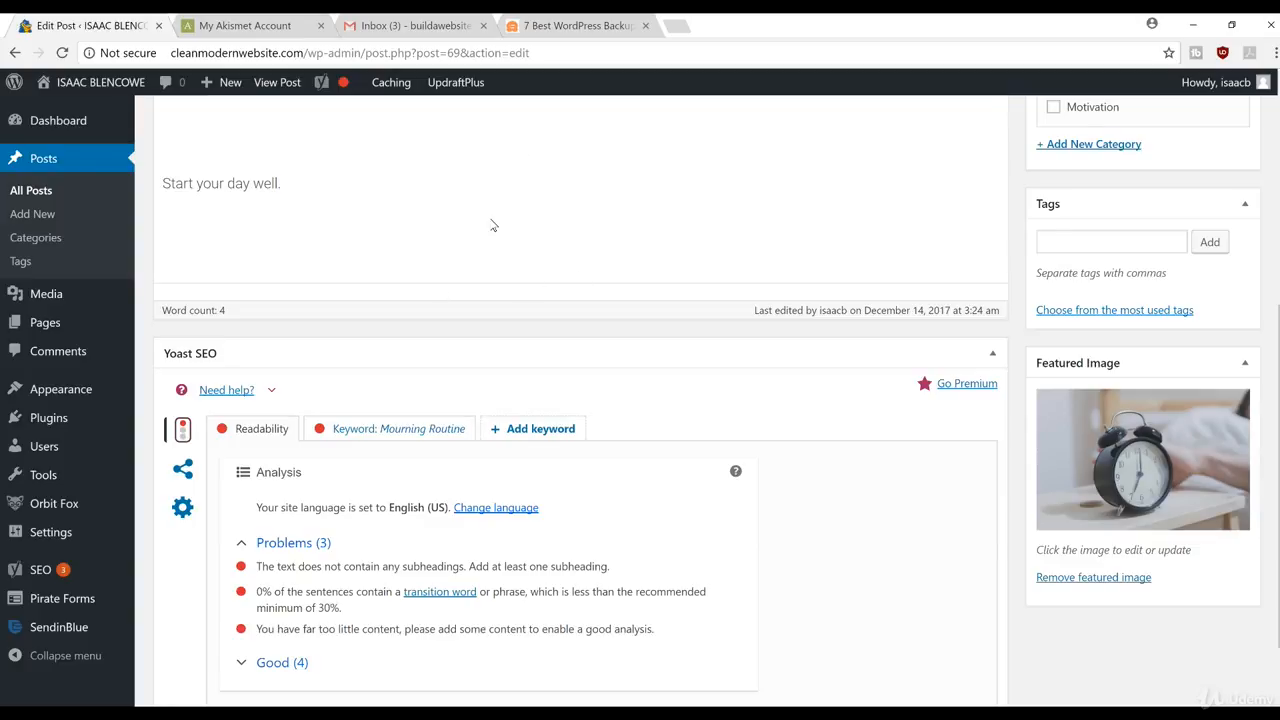
{"action": "left_click", "coordinate": [390, 431]}
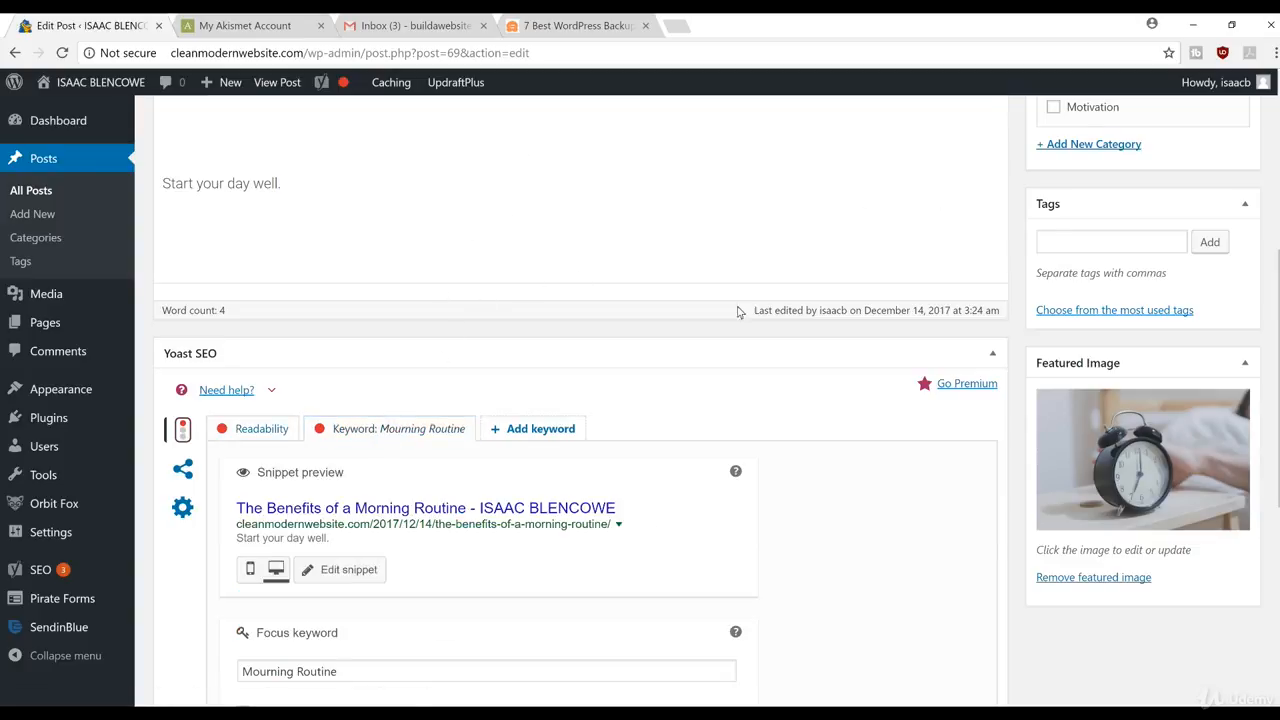
{"action": "scroll", "coordinate": [580, 400], "scroll_direction": "up", "scroll_amount": 3}
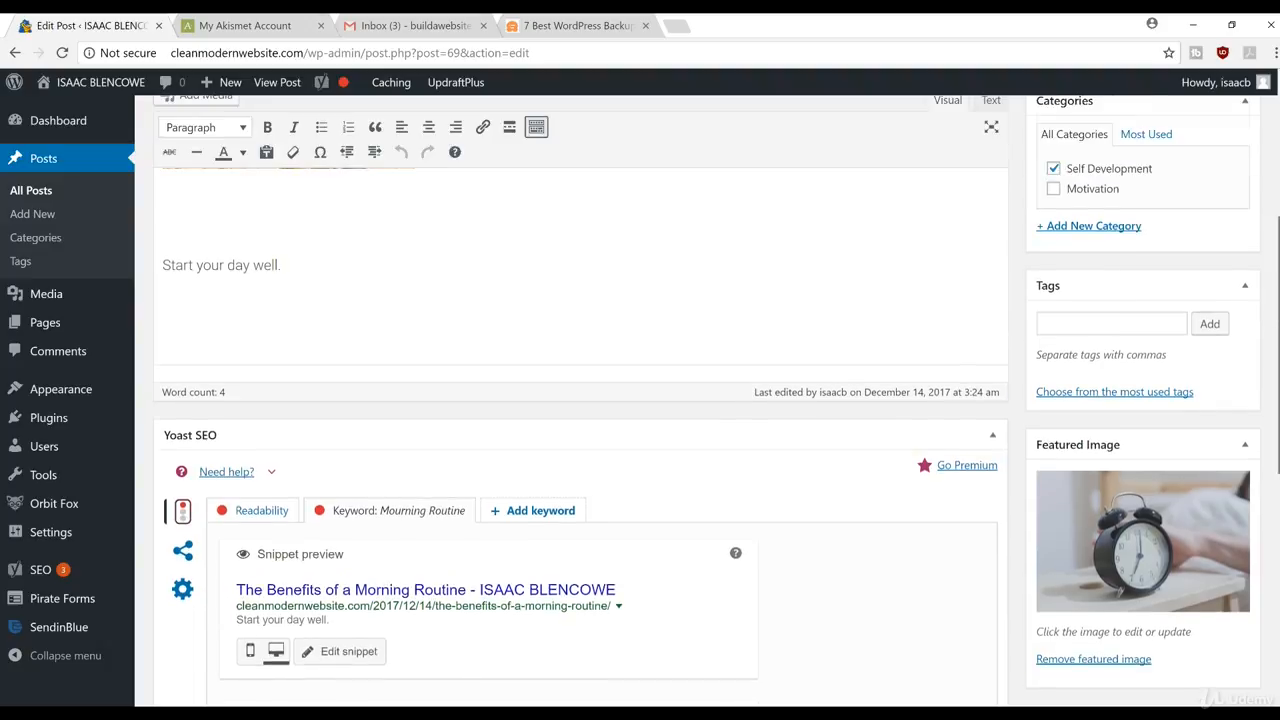
{"action": "scroll", "coordinate": [580, 400], "scroll_direction": "up", "scroll_amount": 2}
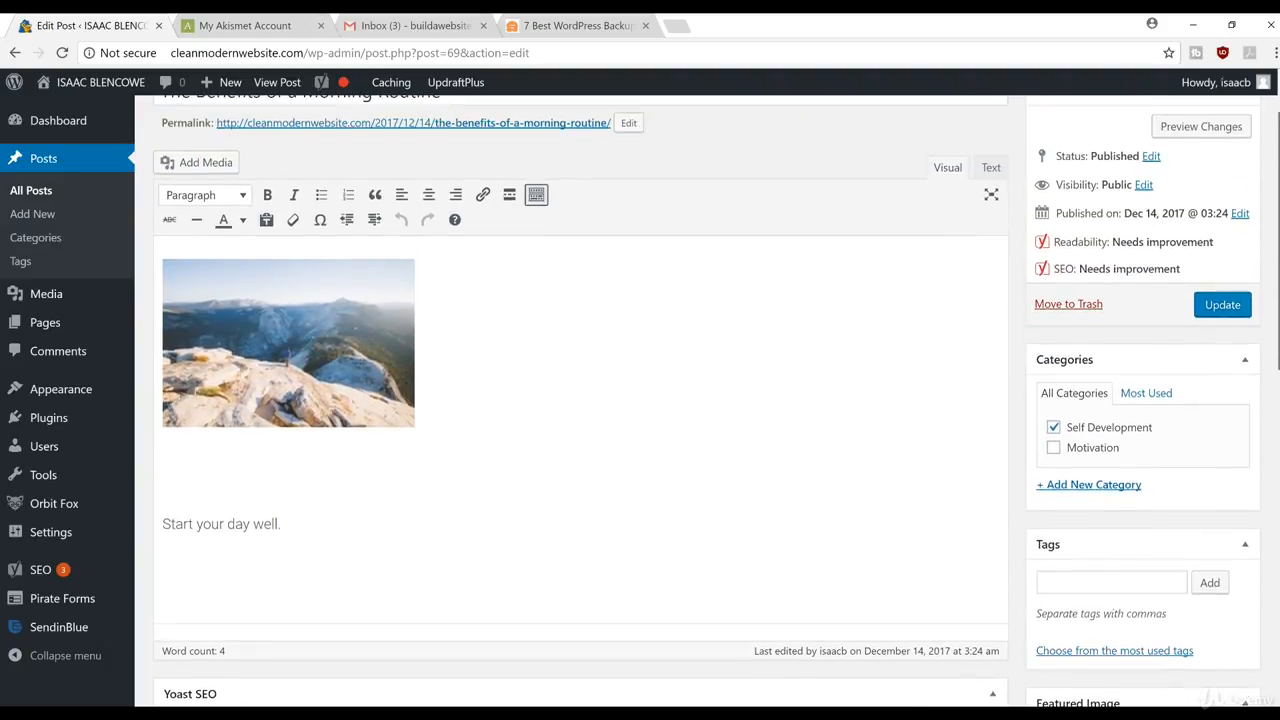